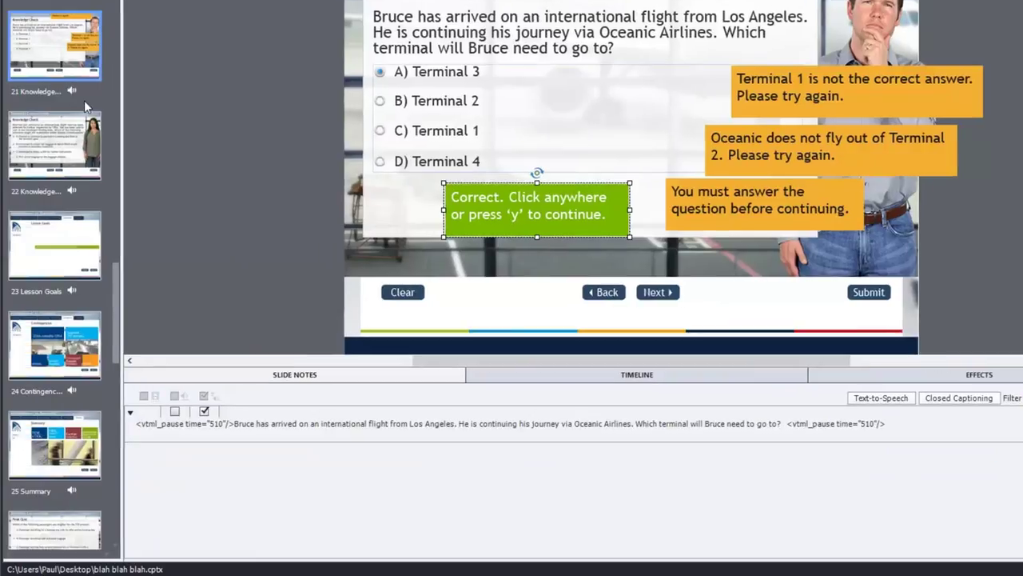
Switch the bottom panel from Slide Notes to the Timeline for the Knowledge Check slide.
click(569, 382)
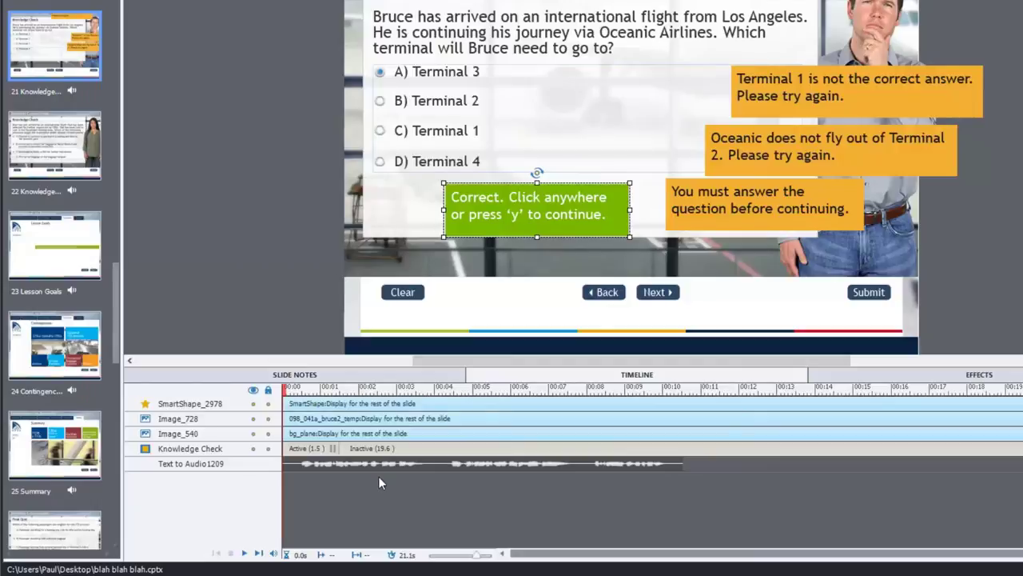
Play the slide, then trim the Knowledge Check bar from about 21 seconds to roughly 10.5 seconds.
click(244, 554)
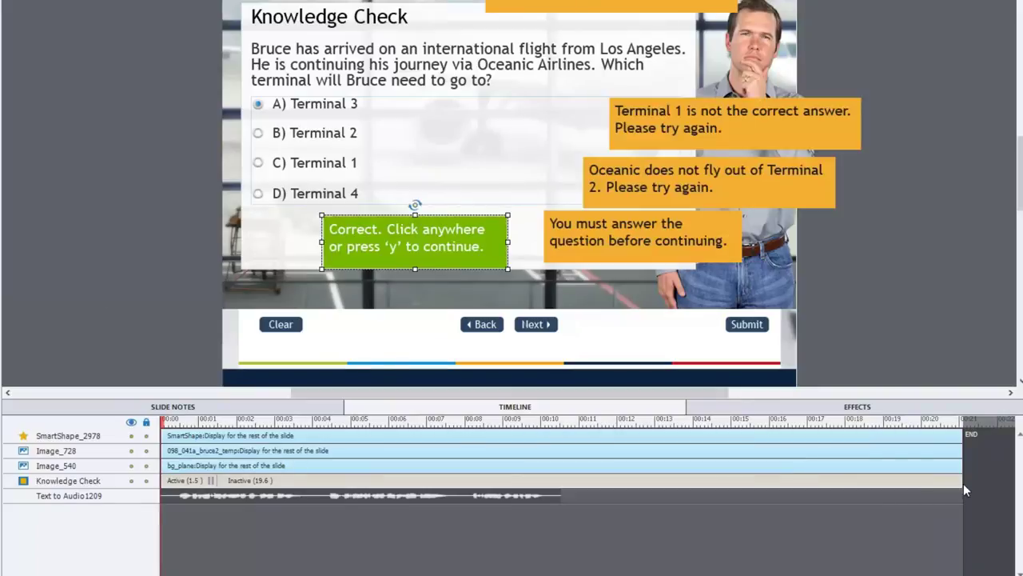
drag(961, 481, 530, 485)
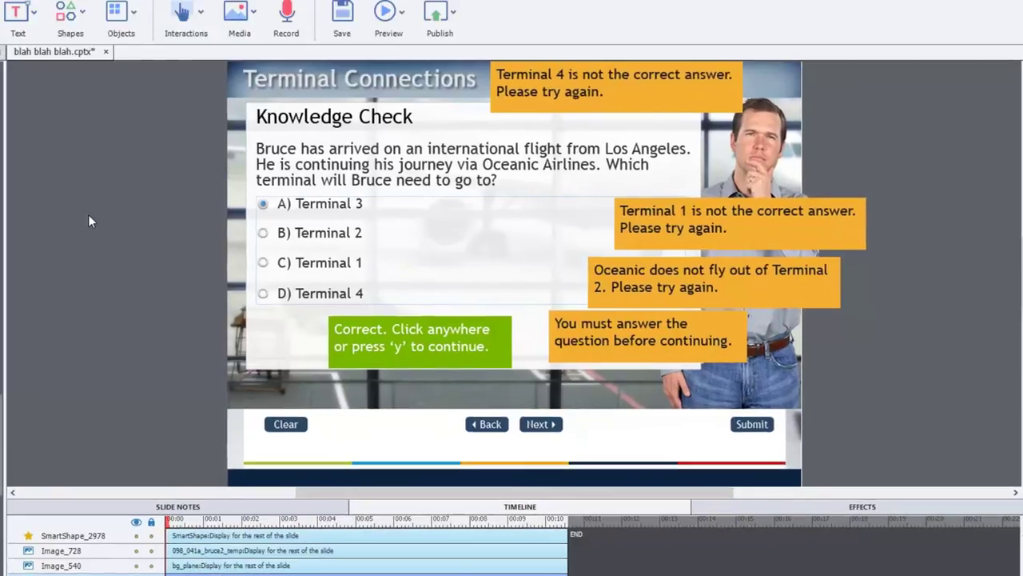
Review each feedback caption in turn, then return to the Slide Notes holding the text-to-speech script.
click(452, 350)
click(680, 344)
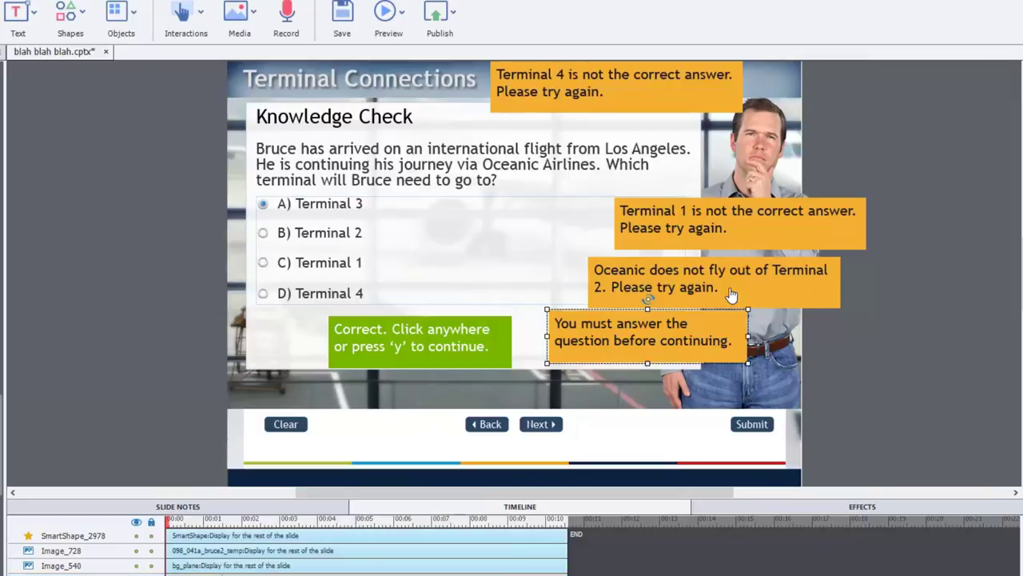
click(737, 270)
click(757, 216)
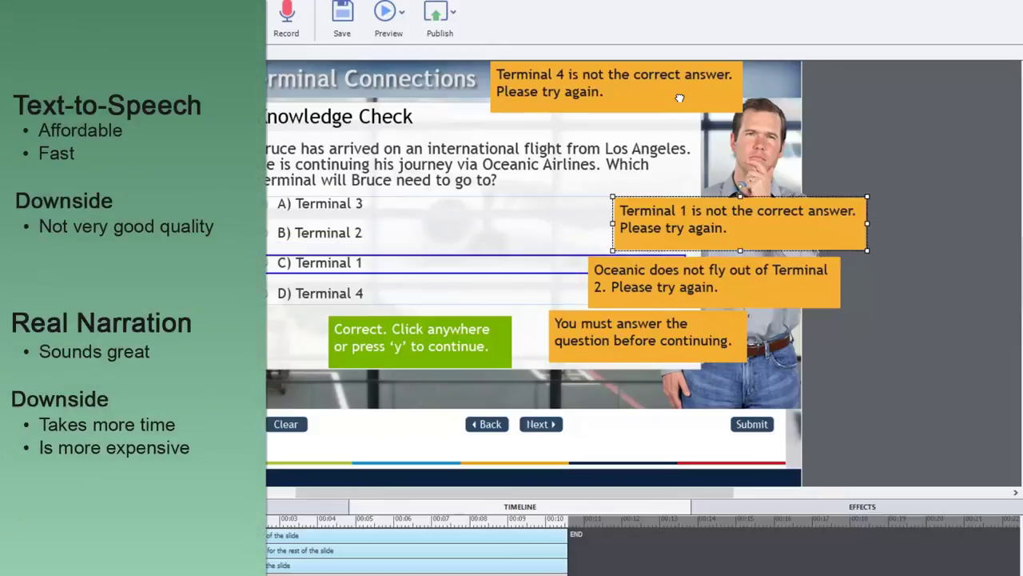
click(696, 97)
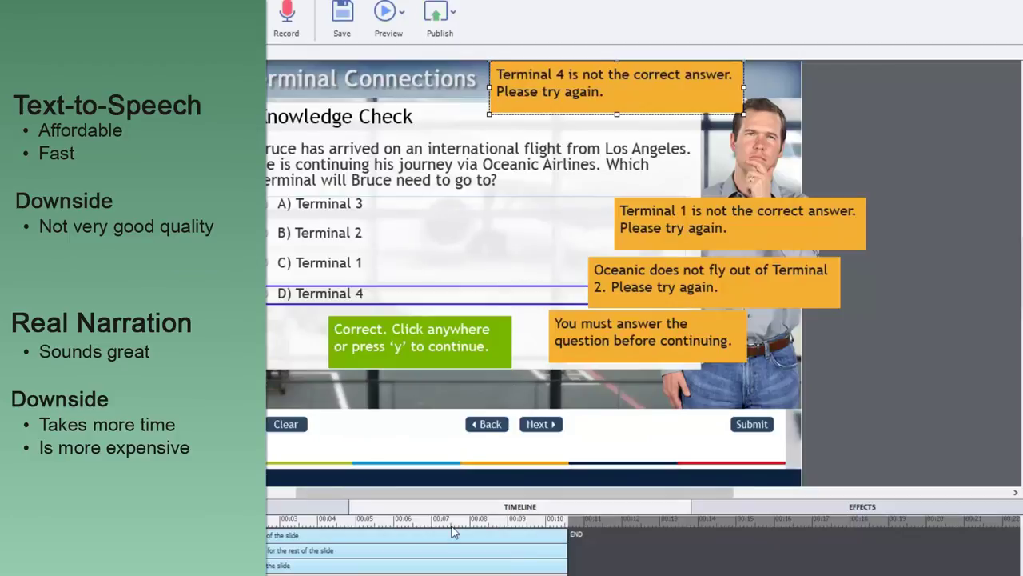
click(308, 505)
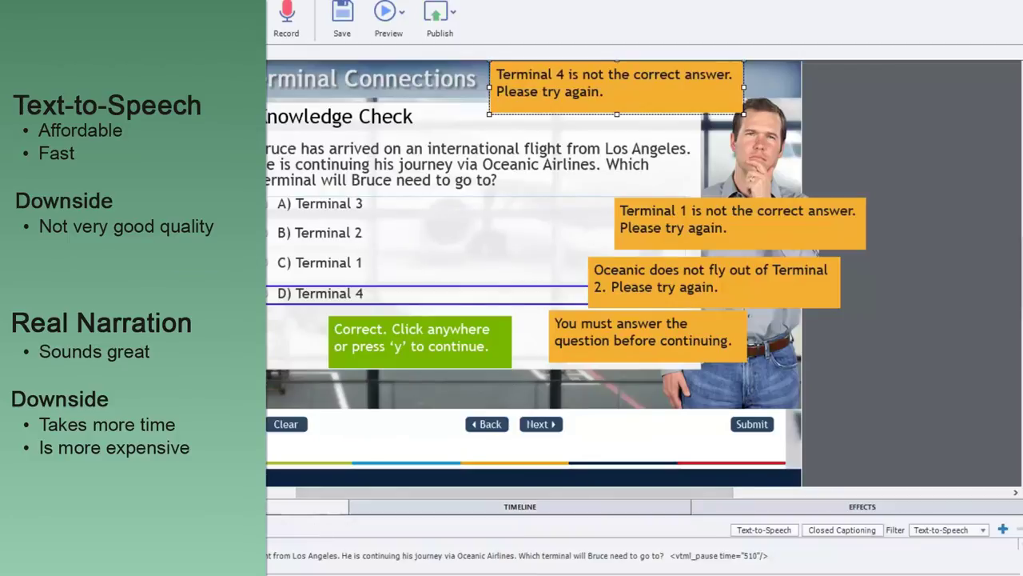
Insert 'within the airport' after 'terminal' in the question narration and regenerate its speech audio.
click(764, 530)
triple_click(531, 244)
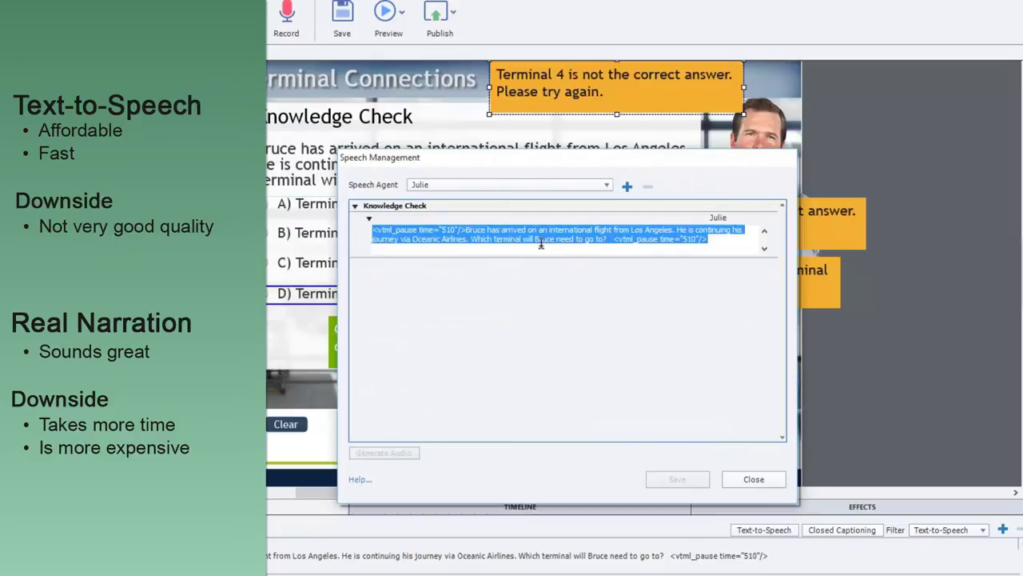
click(549, 245)
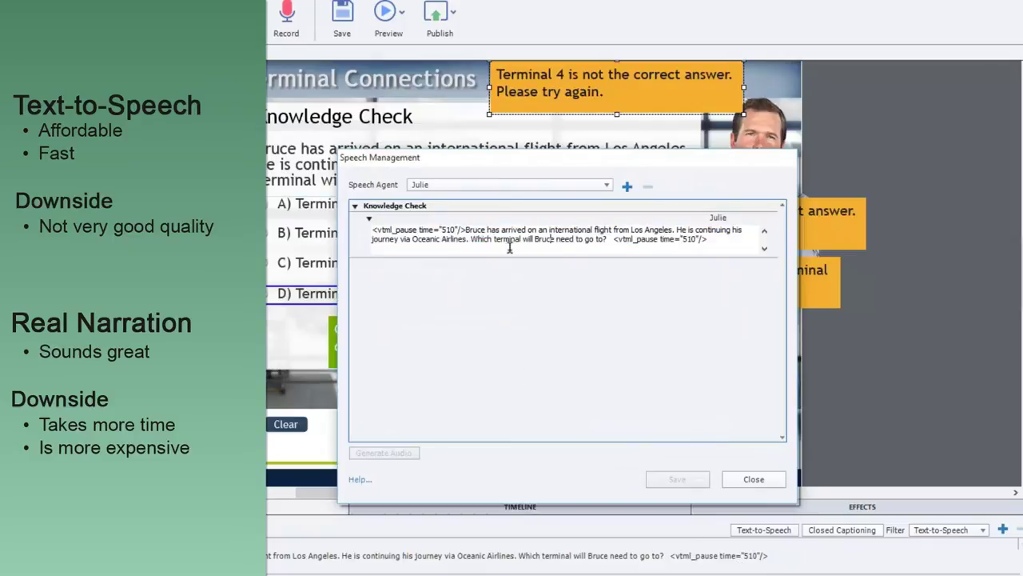
click(523, 239)
text(within the air)
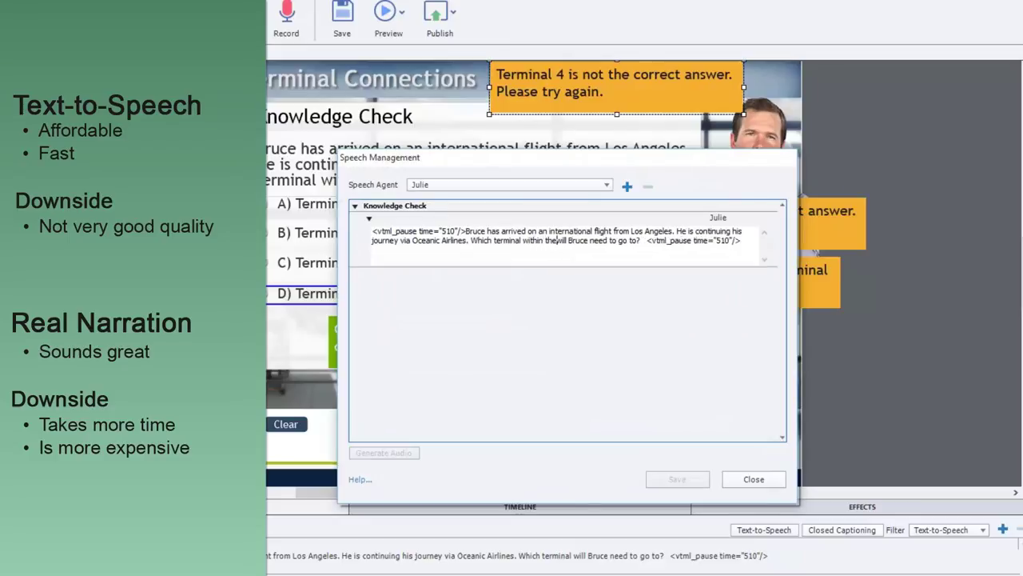
text(port)
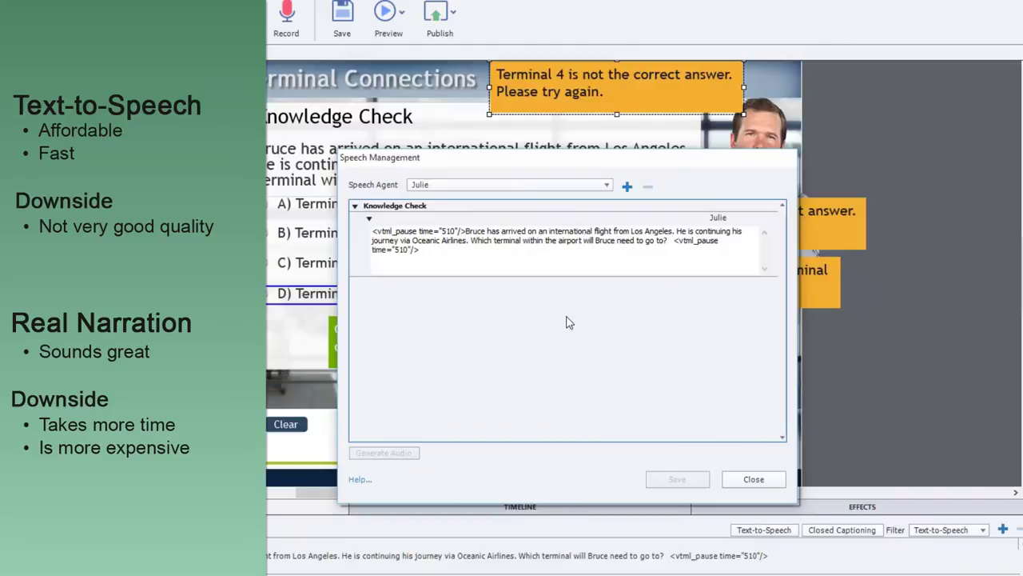
click(398, 454)
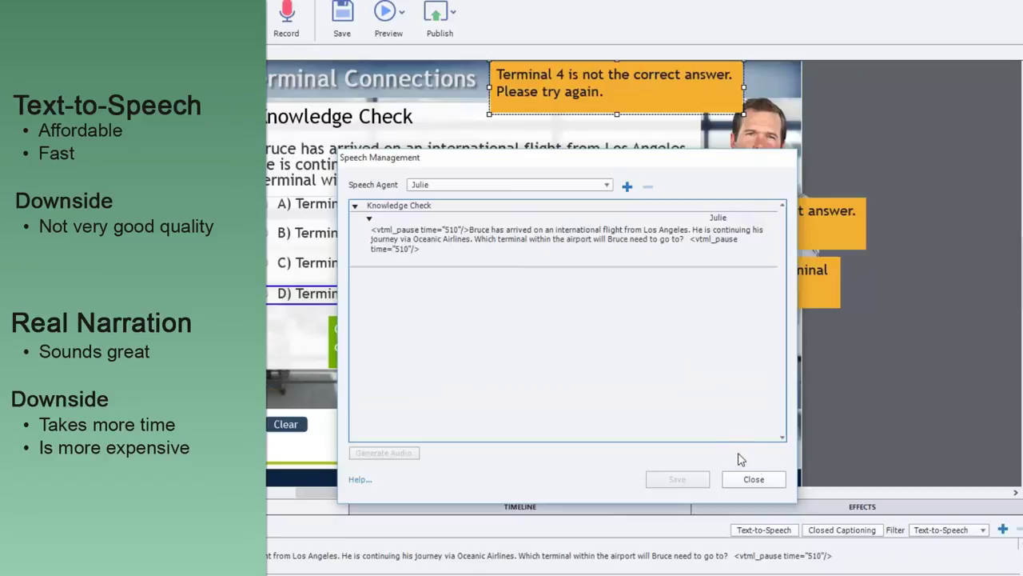
click(752, 479)
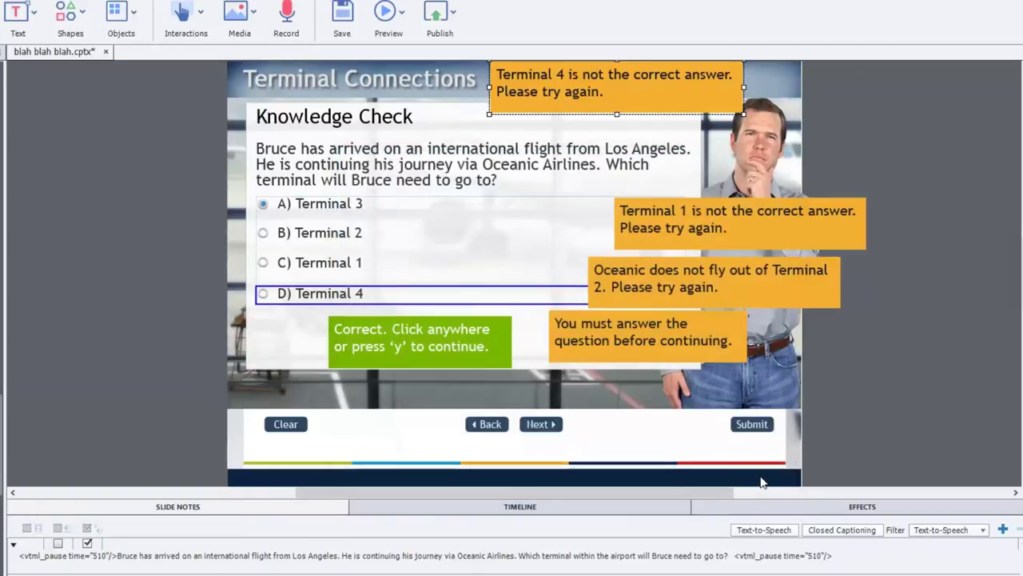
Open the Slide Audio recorder showing the Text to Audio1210 waveform, after briefly checking Object Audio.
click(287, 16)
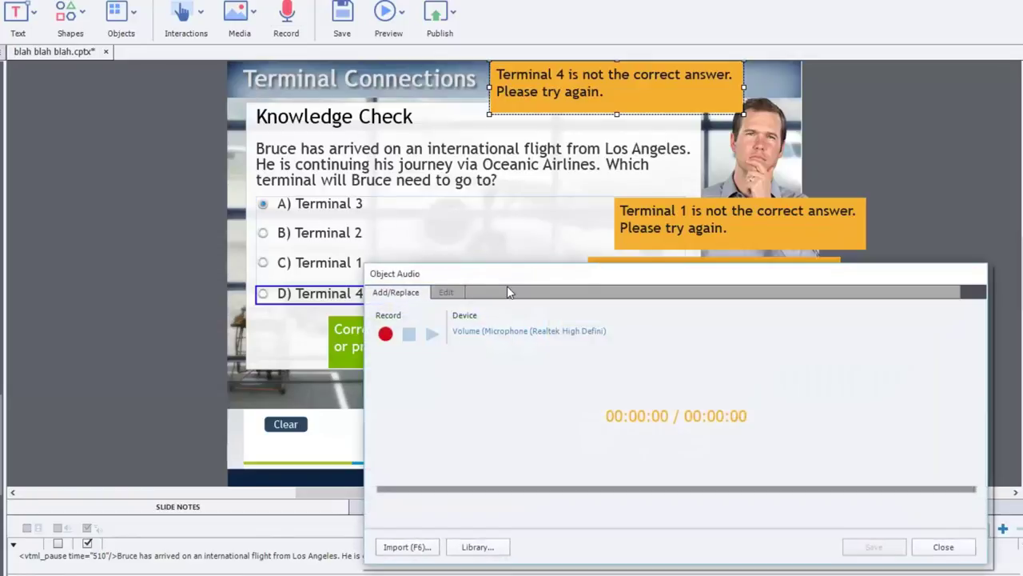
drag(550, 276, 403, 211)
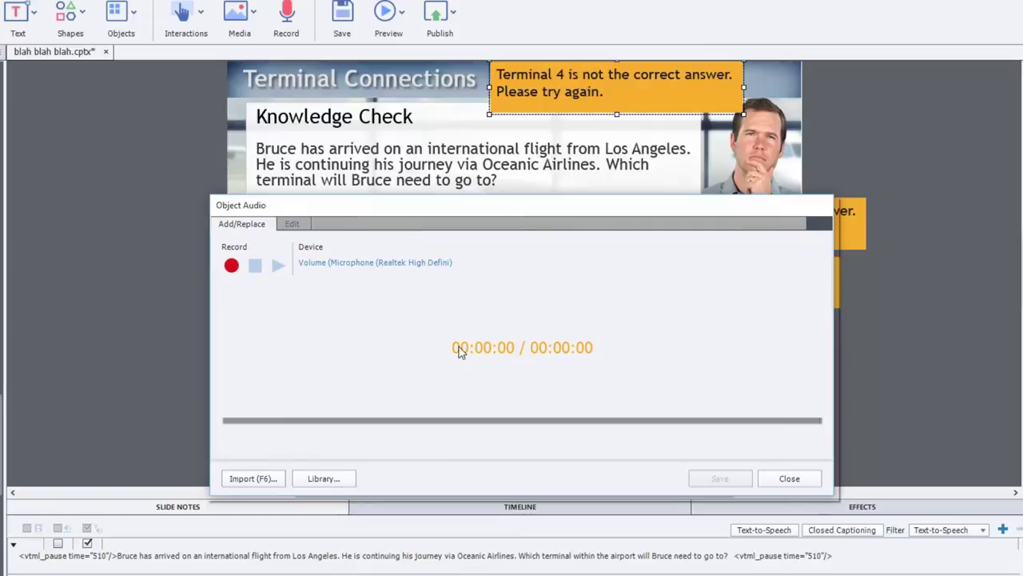
drag(494, 205, 499, 242)
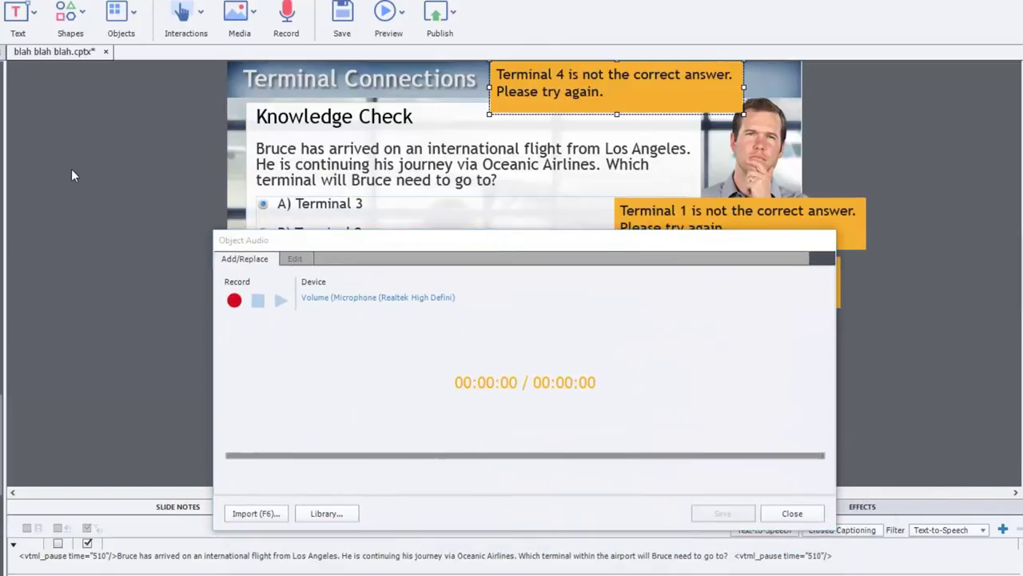
click(794, 514)
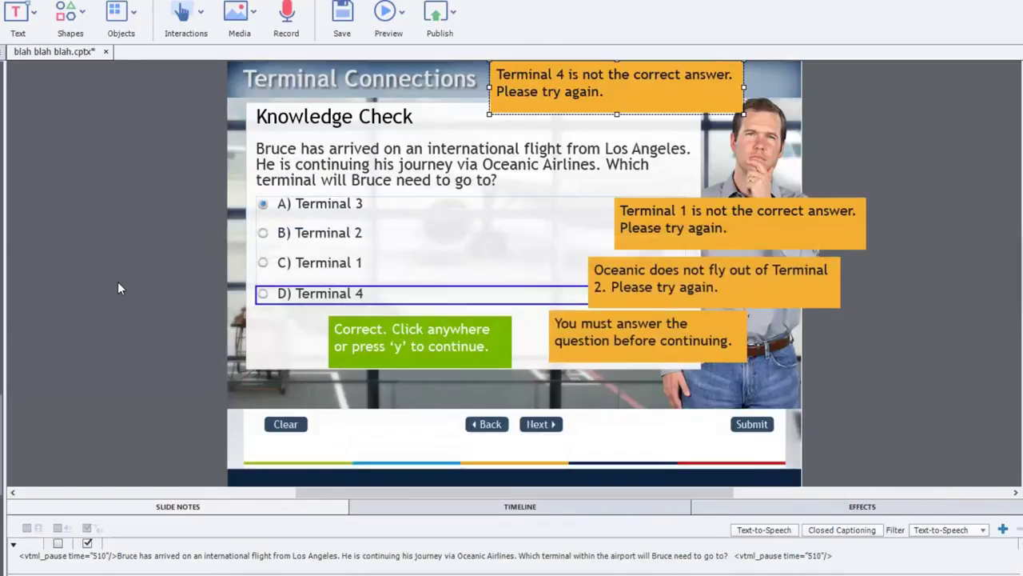
click(286, 16)
drag(443, 119, 436, 214)
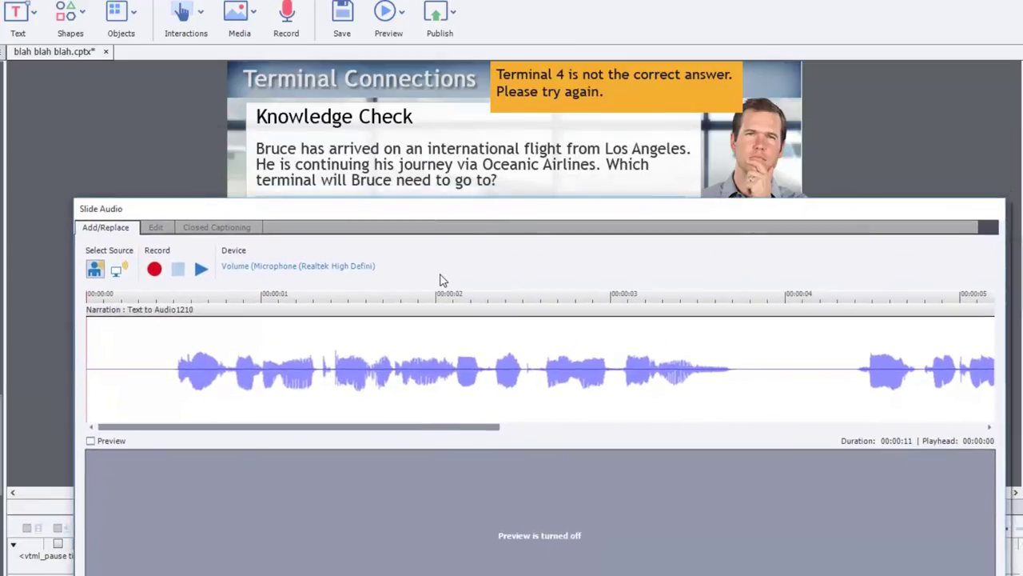
Start a new recording and auto-calibrate the microphone with a pre-amplifier value of 2.
click(155, 271)
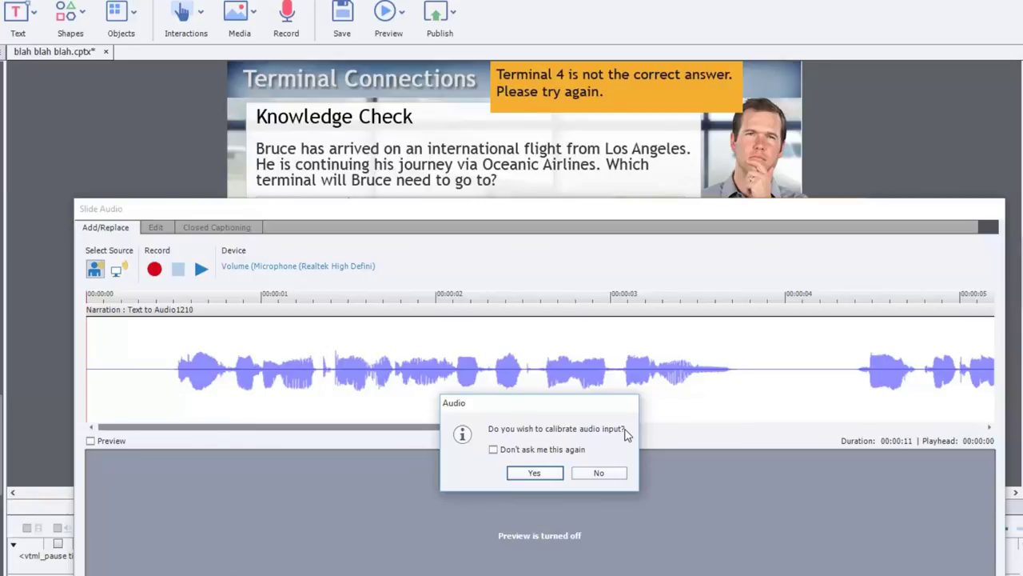
click(541, 475)
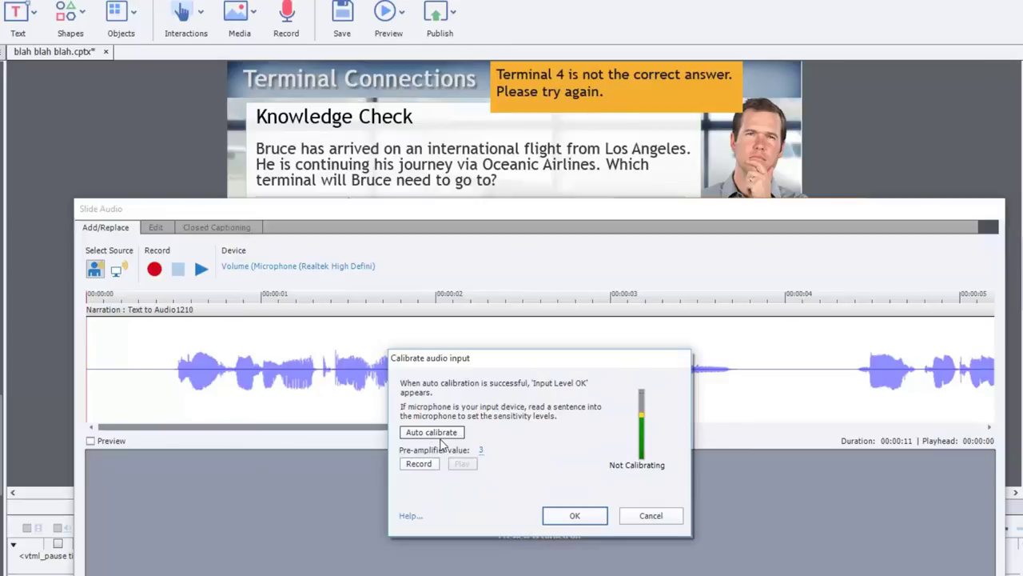
click(438, 434)
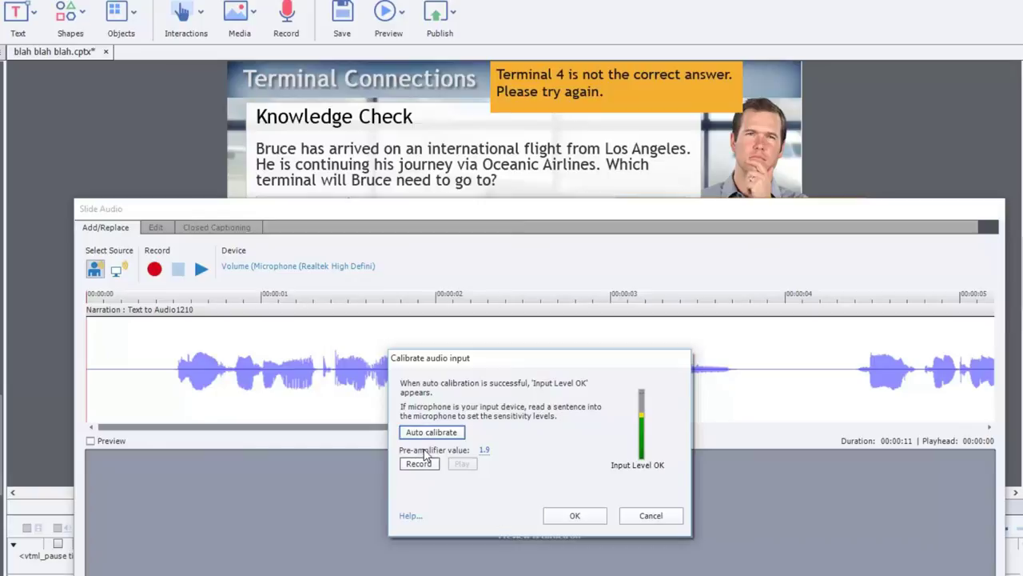
click(484, 450)
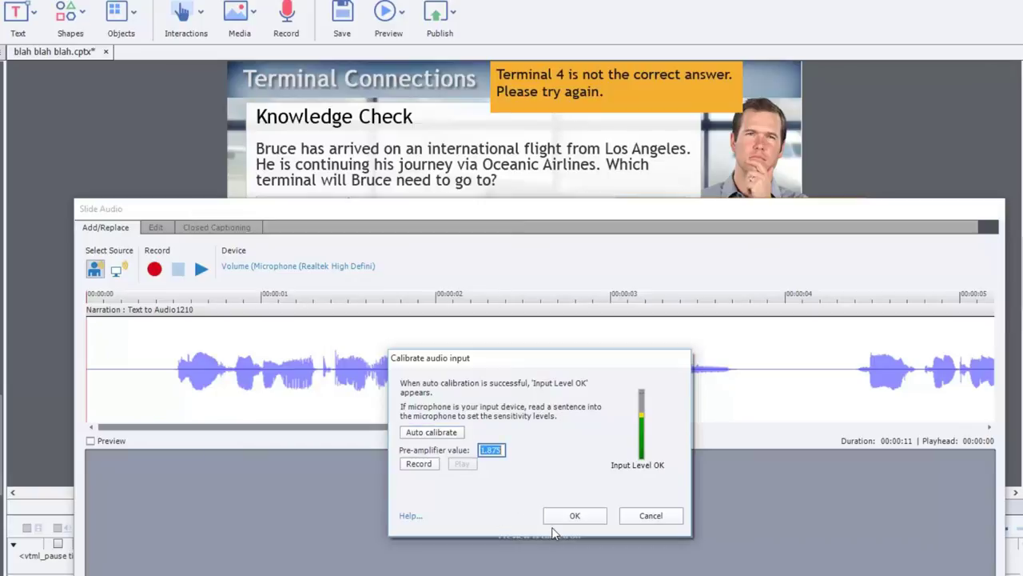
text(2)
Record about 10 seconds of spoken narration as Recording2, replacing the synthetic voice.
click(575, 515)
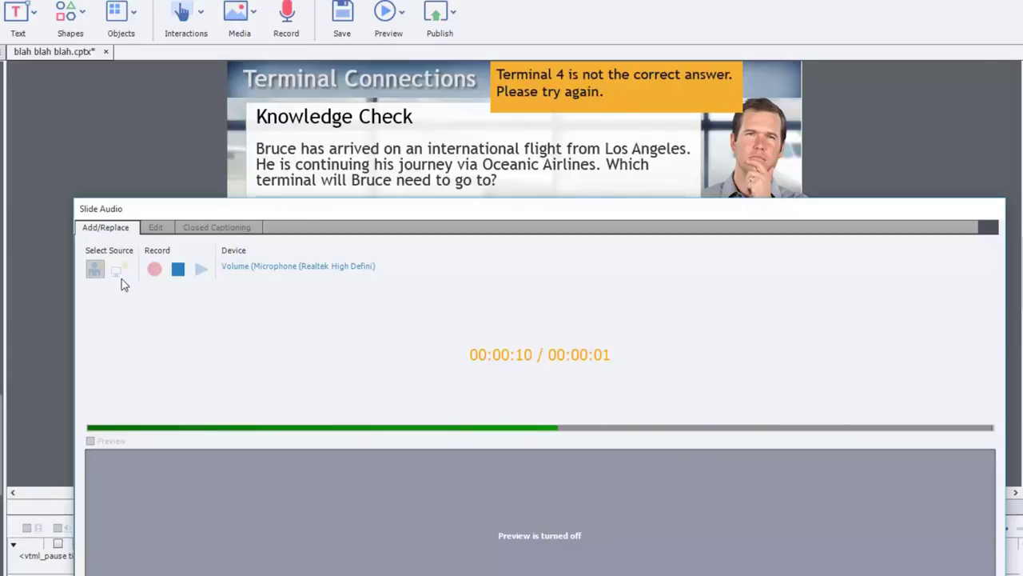
click(178, 269)
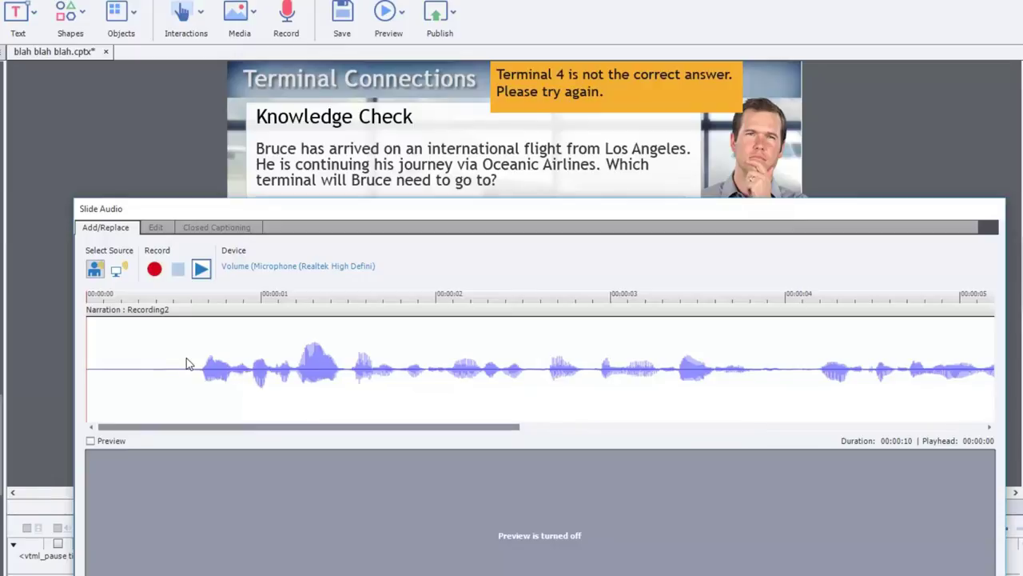
Delete the silent lead-in before the speech in Recording2 and save the edited audio.
click(156, 228)
drag(200, 367, 80, 368)
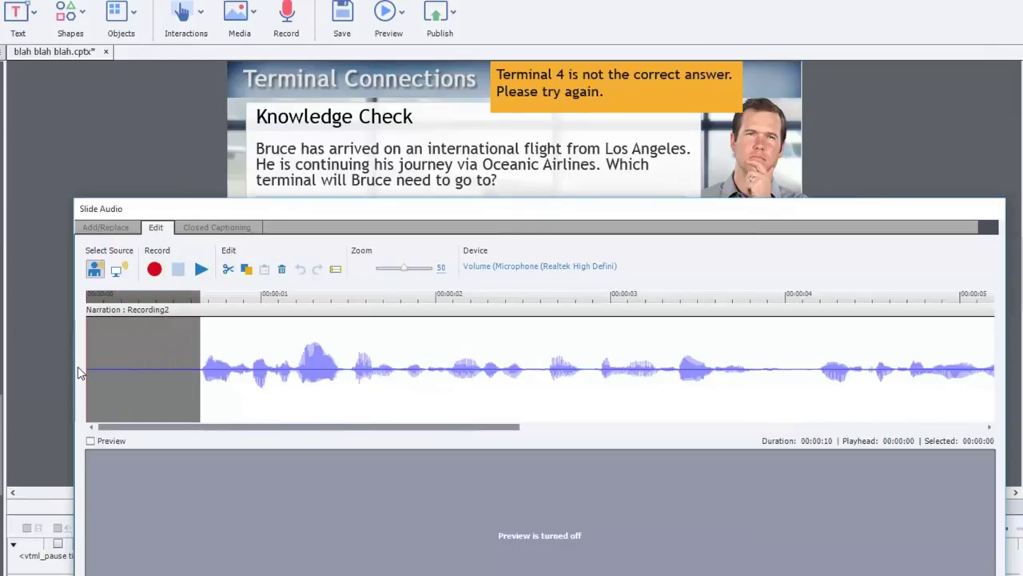
click(335, 270)
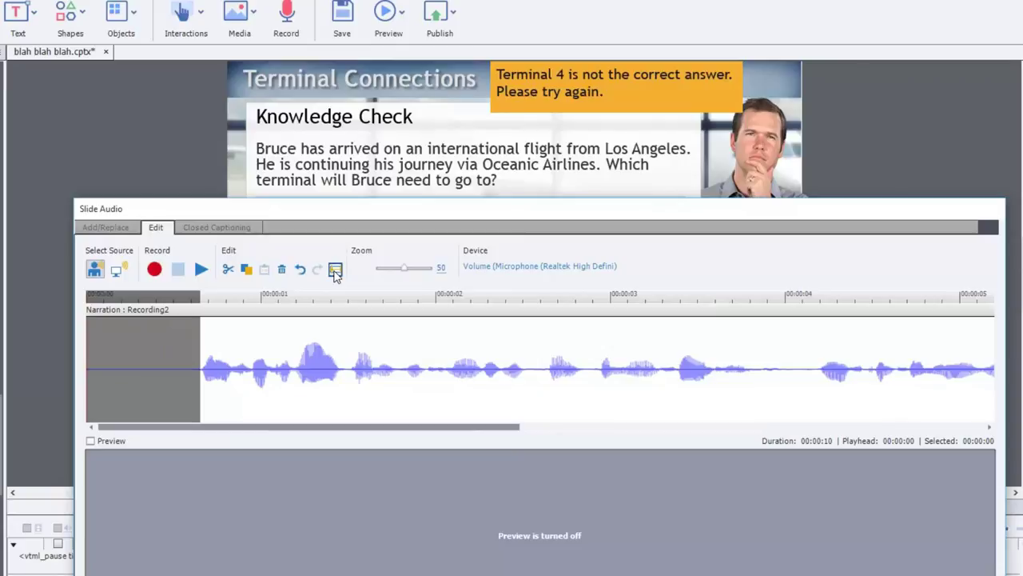
click(156, 363)
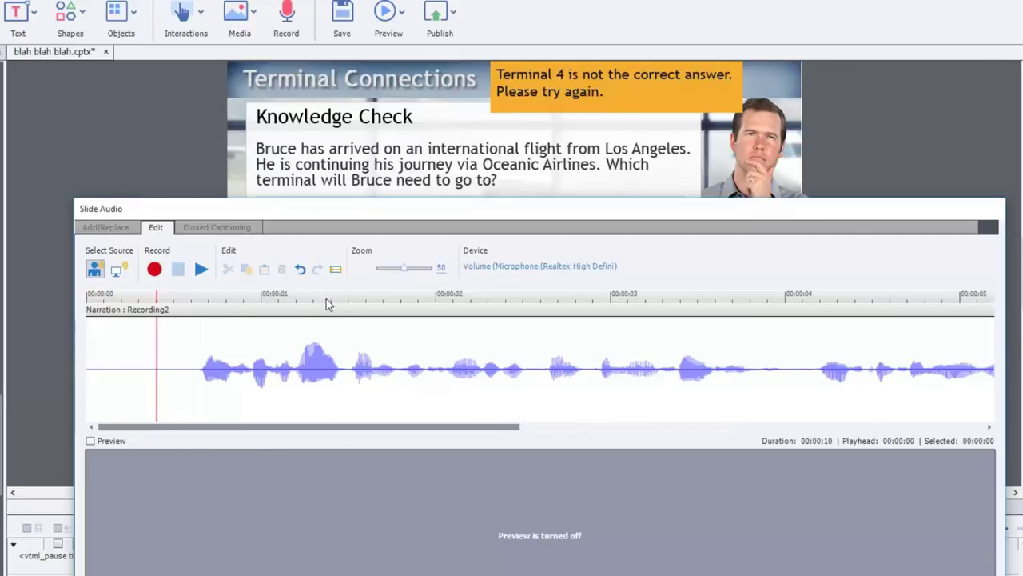
click(145, 364)
drag(128, 366, 49, 367)
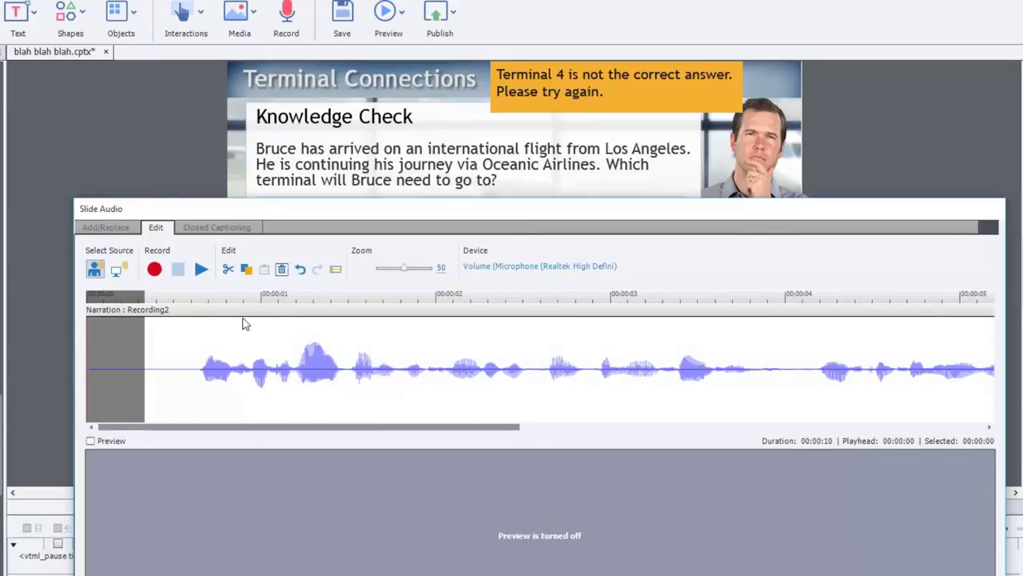
click(282, 270)
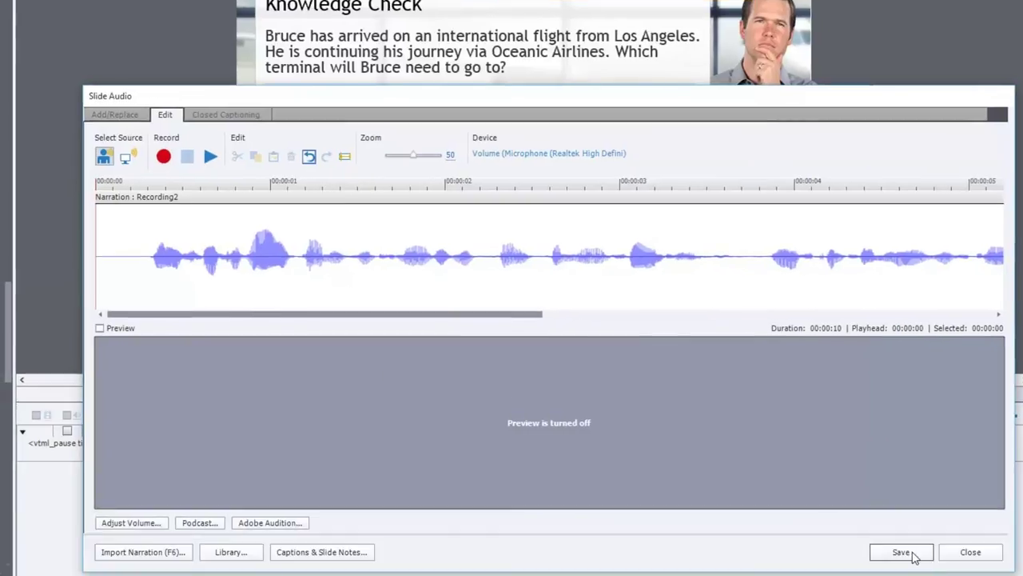
click(904, 552)
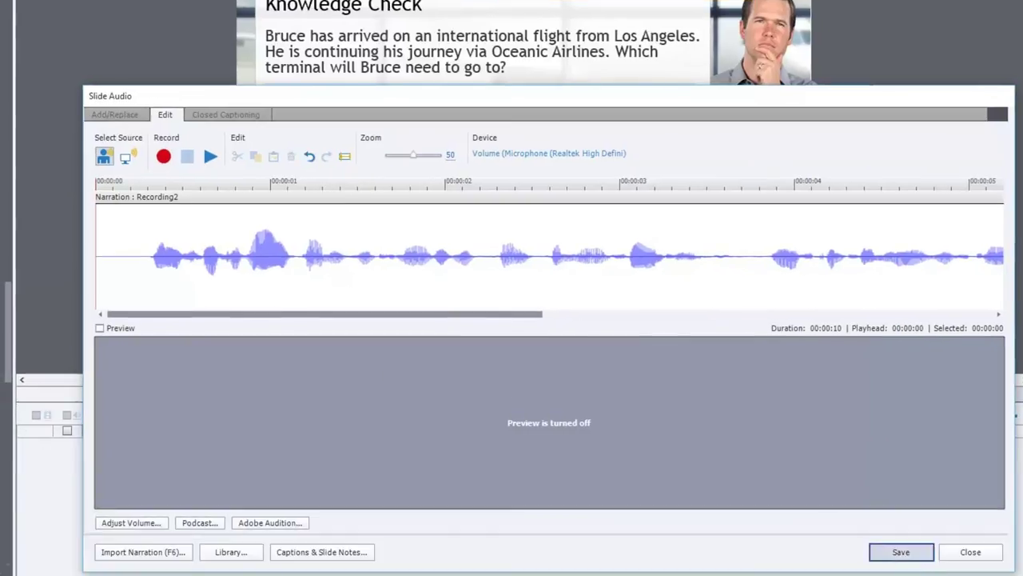
Close Slide Audio and shorten the Knowledge Check bar so inactive time drops to 9.1 seconds.
click(985, 556)
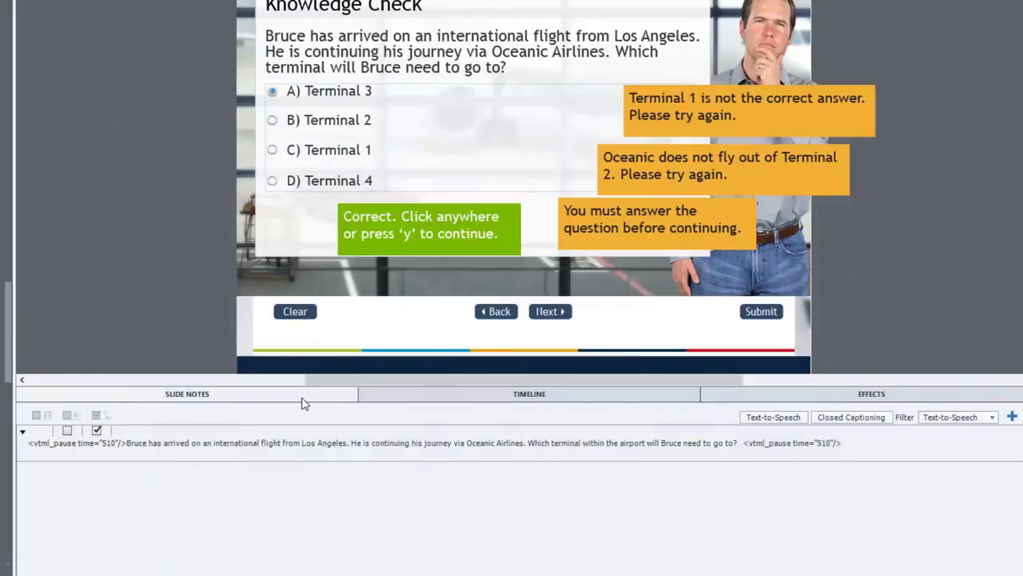
click(412, 395)
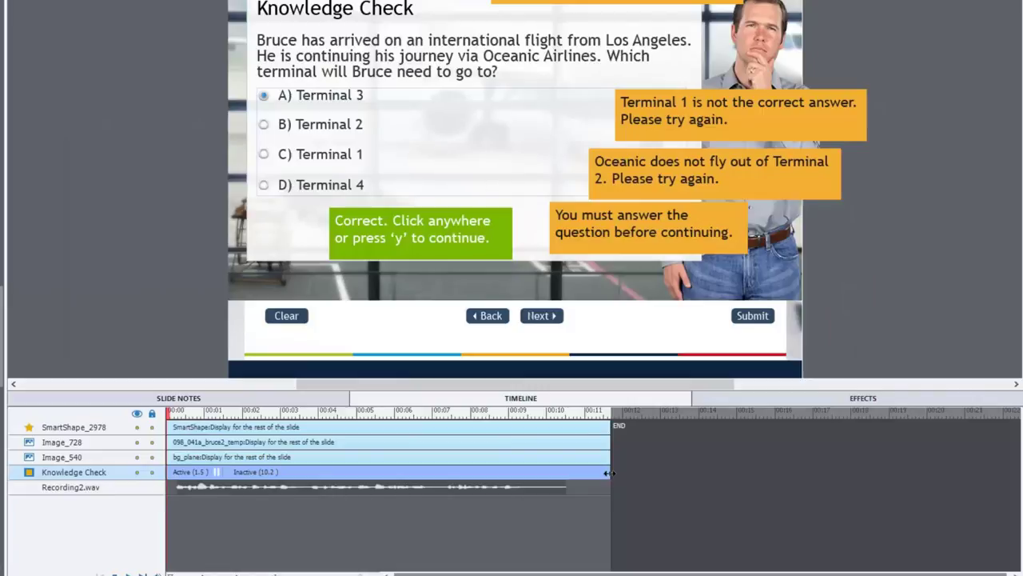
drag(609, 473, 551, 472)
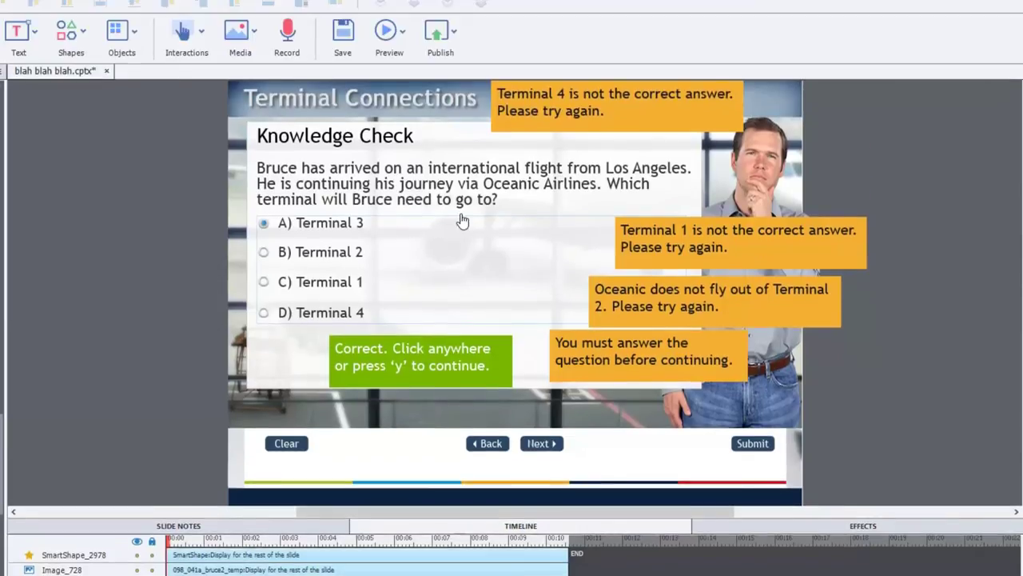
Record a roughly 4-second clip, Recording3, for the Terminal 4 caption, extending its display time.
click(622, 118)
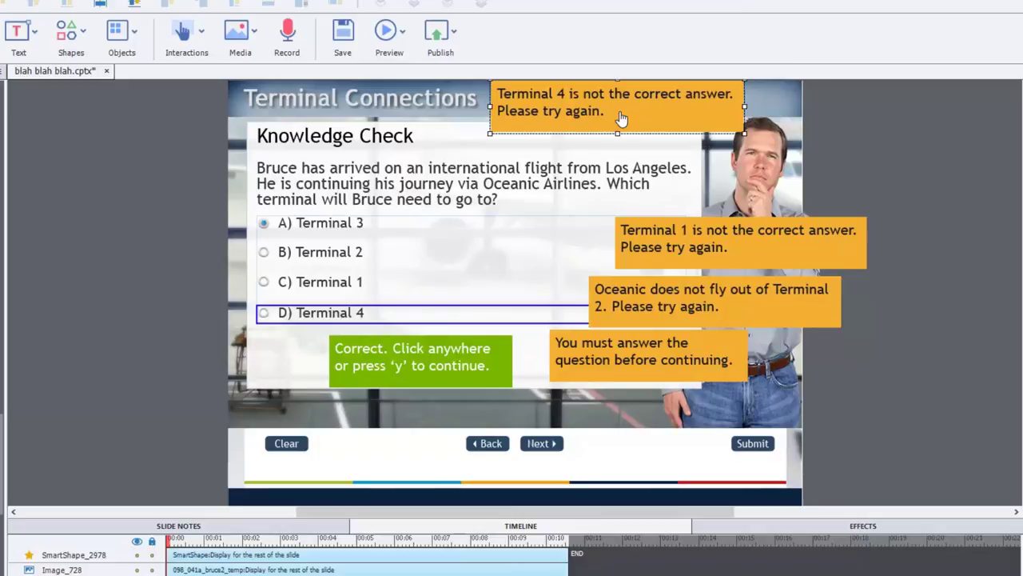
click(287, 40)
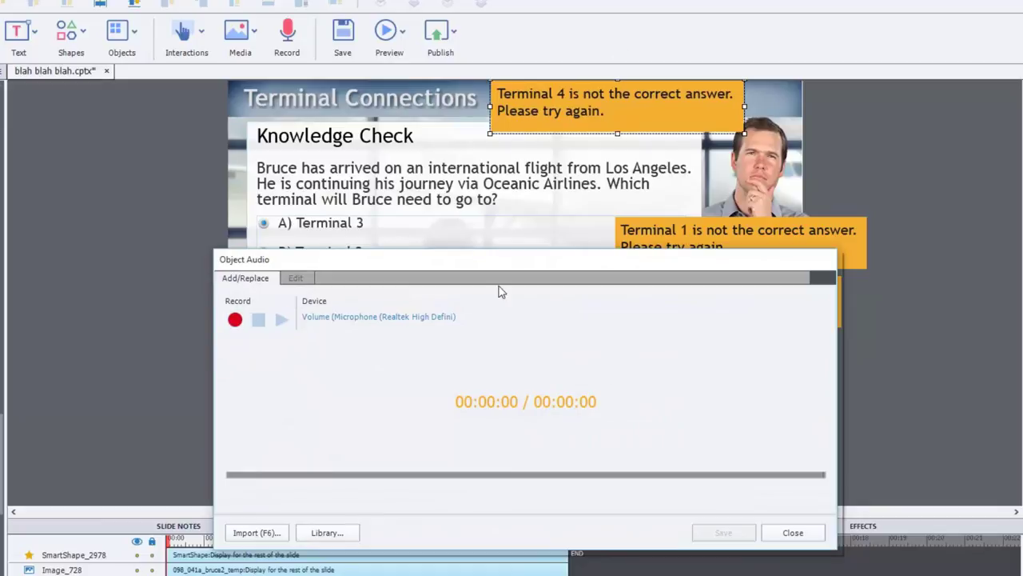
click(234, 319)
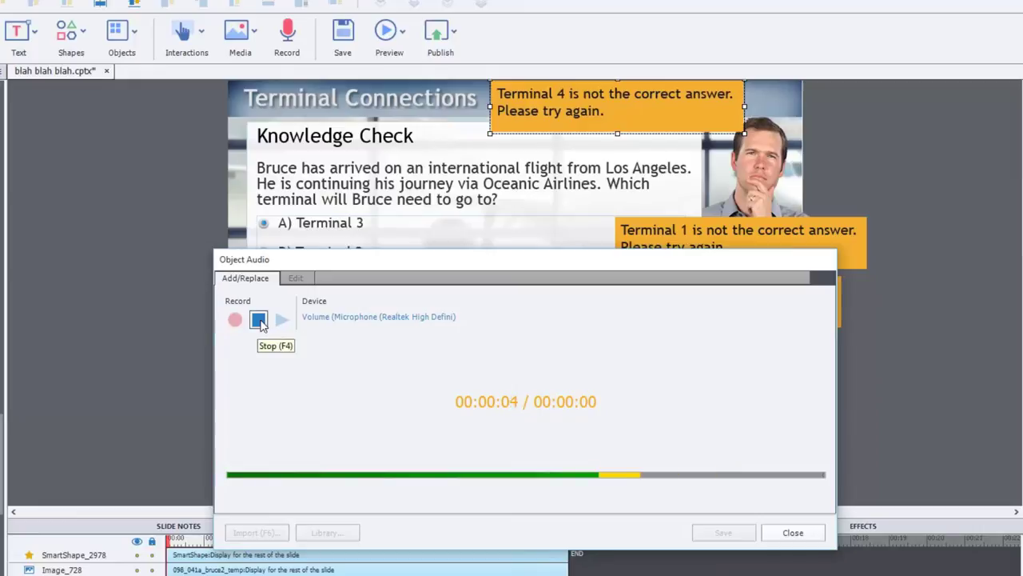
click(258, 322)
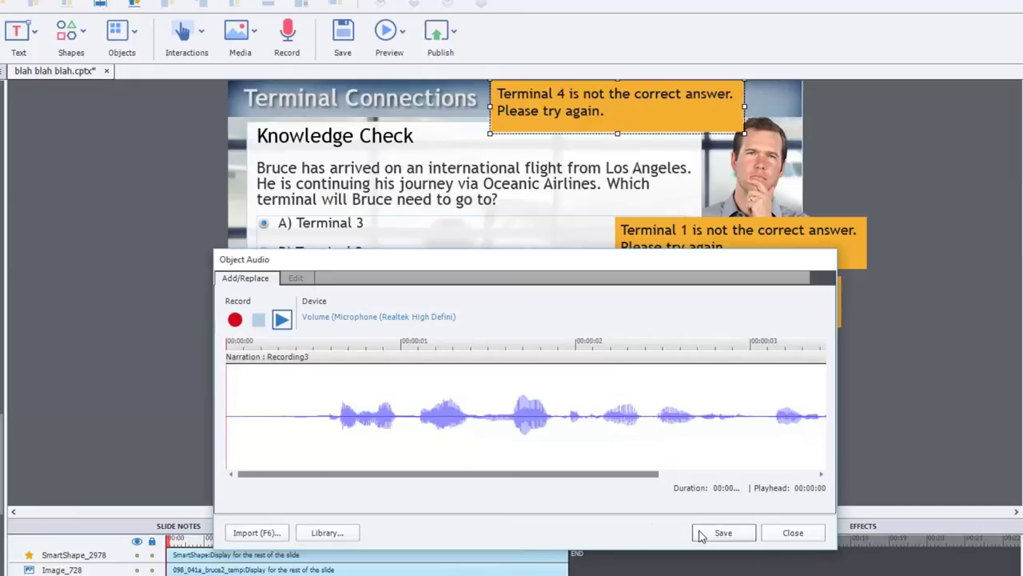
click(705, 533)
click(532, 427)
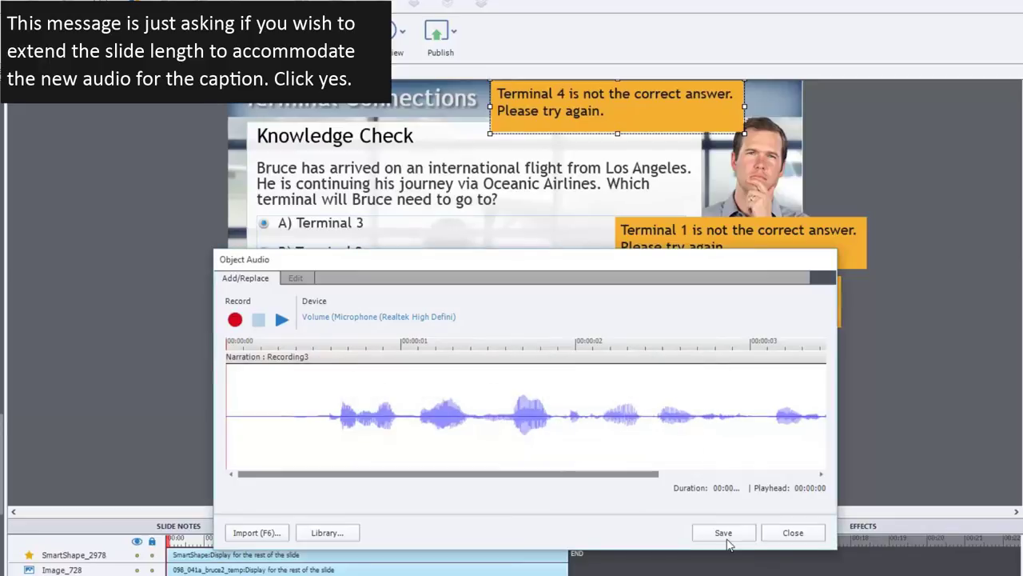
click(796, 534)
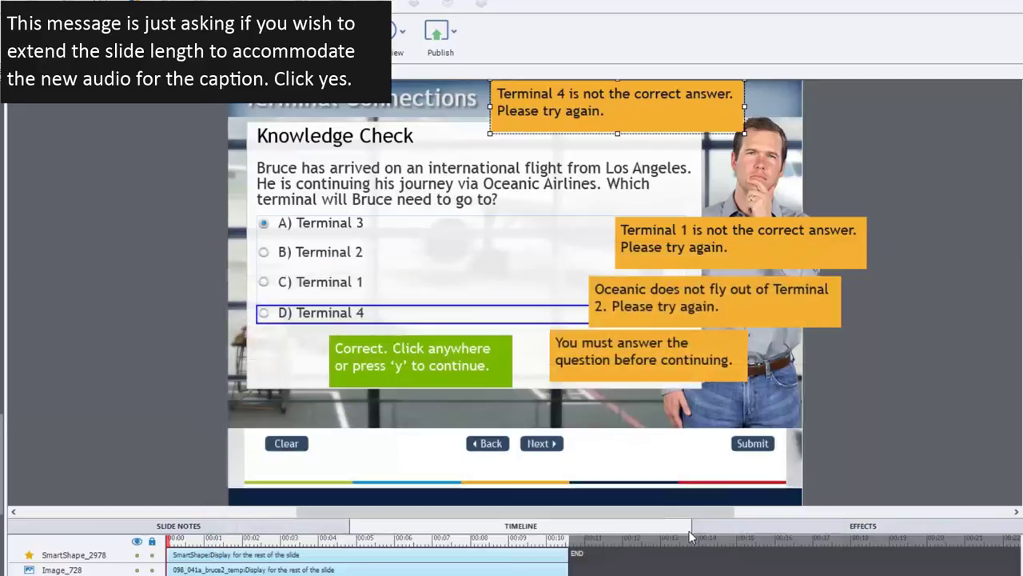
click(727, 247)
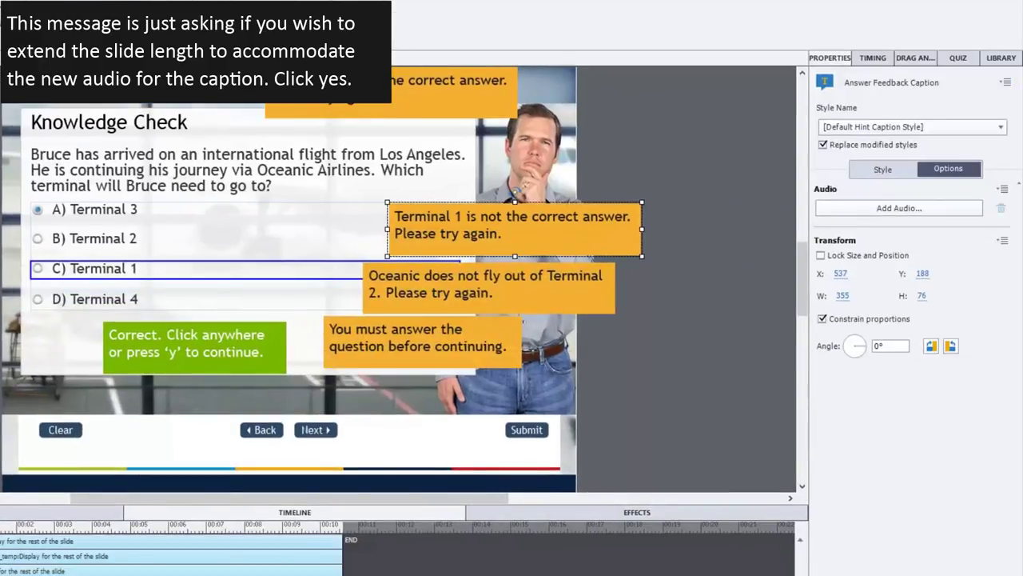
Record narration Recording4.wav for the Terminal 1 caption and extend its display time to 4.6 seconds.
click(919, 210)
drag(310, 252, 406, 322)
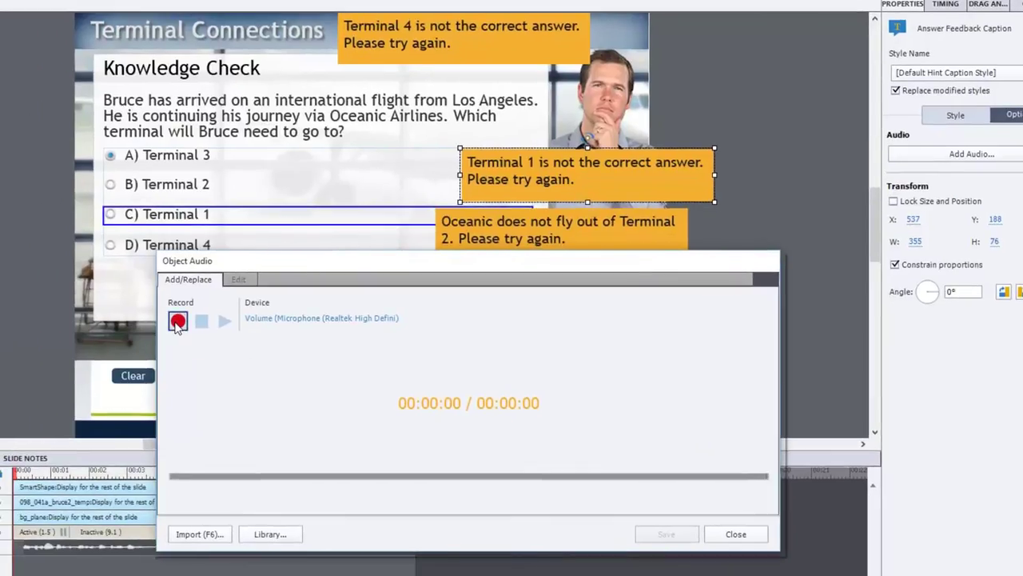
click(105, 376)
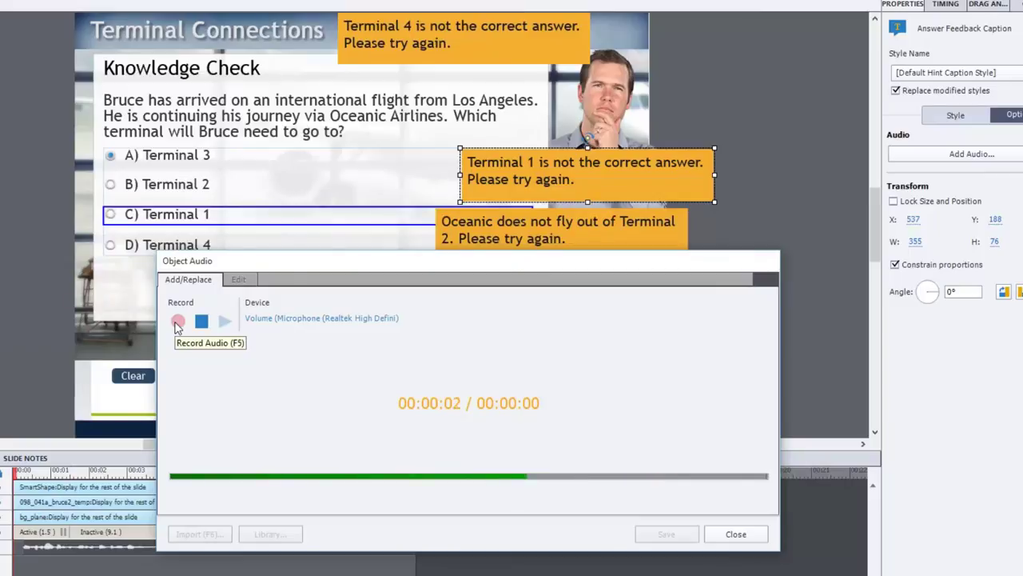
click(201, 321)
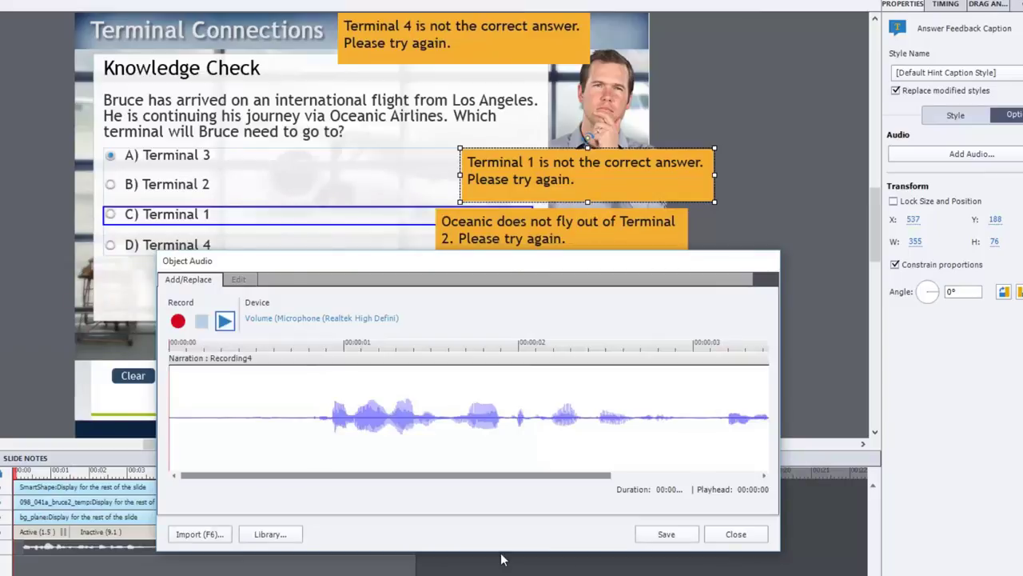
click(675, 542)
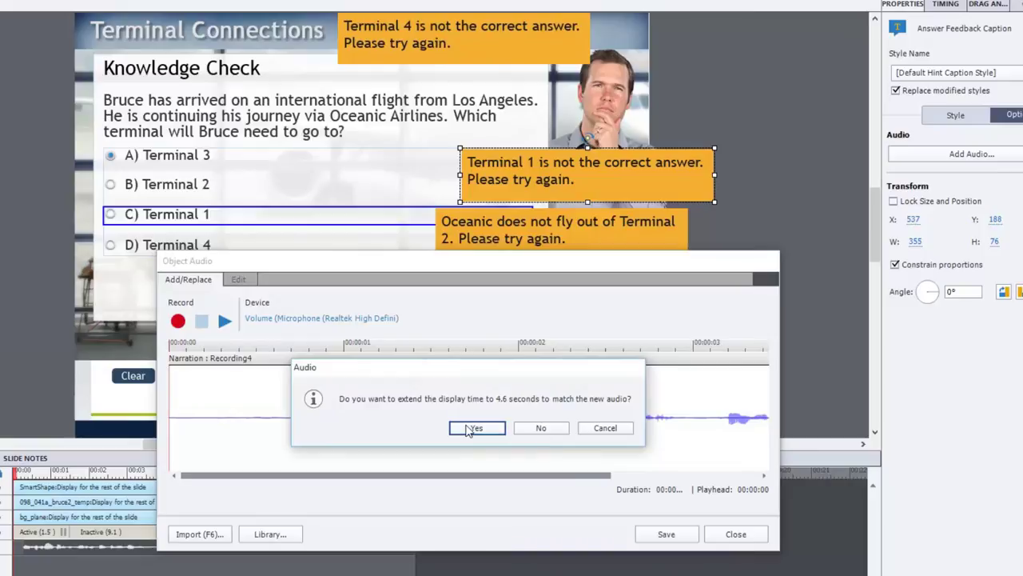
click(474, 426)
click(735, 534)
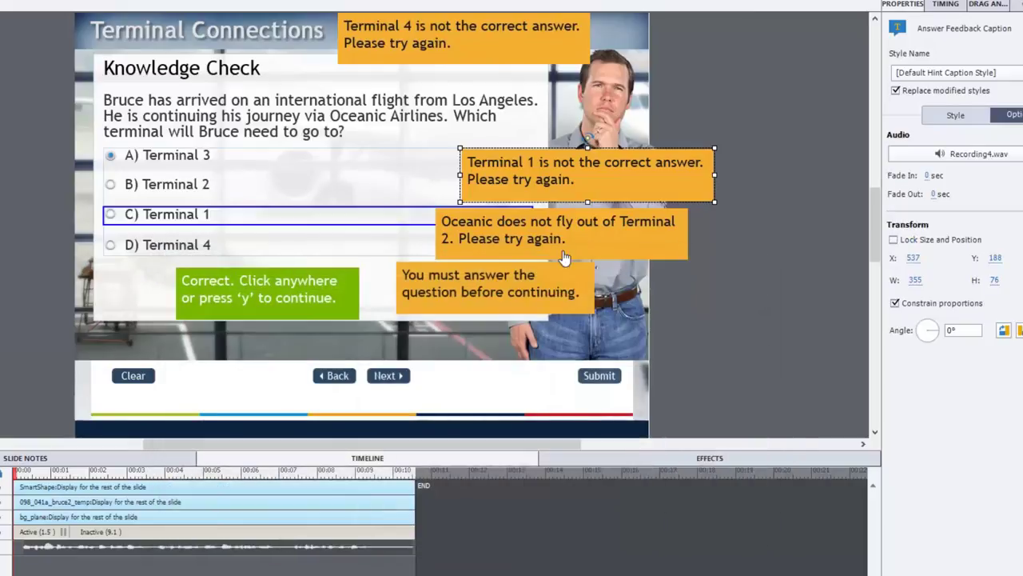
Record narration Recording5 for the 'Oceanic does not fly out of Terminal 2' caption, extending its display time.
click(569, 230)
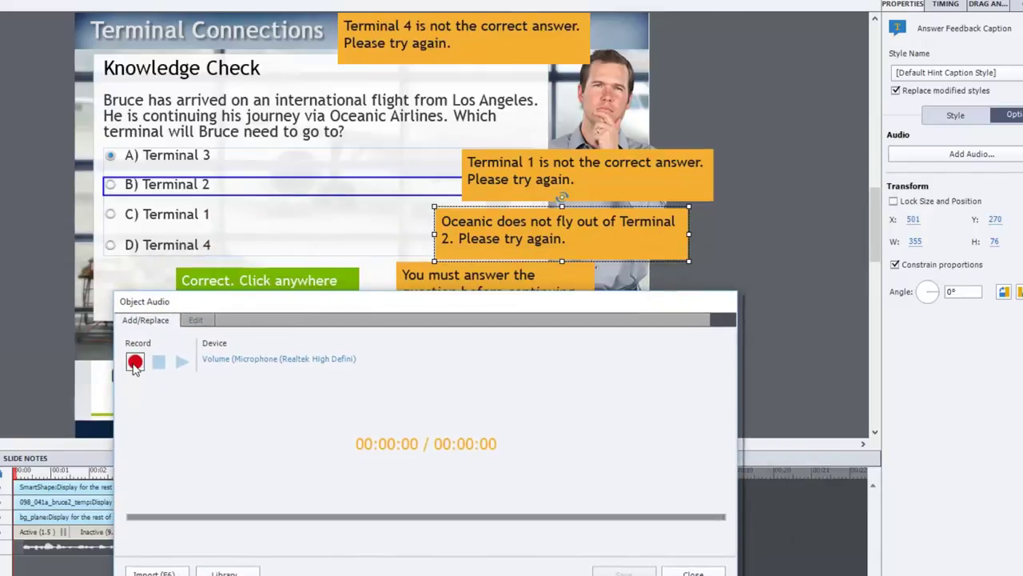
click(135, 365)
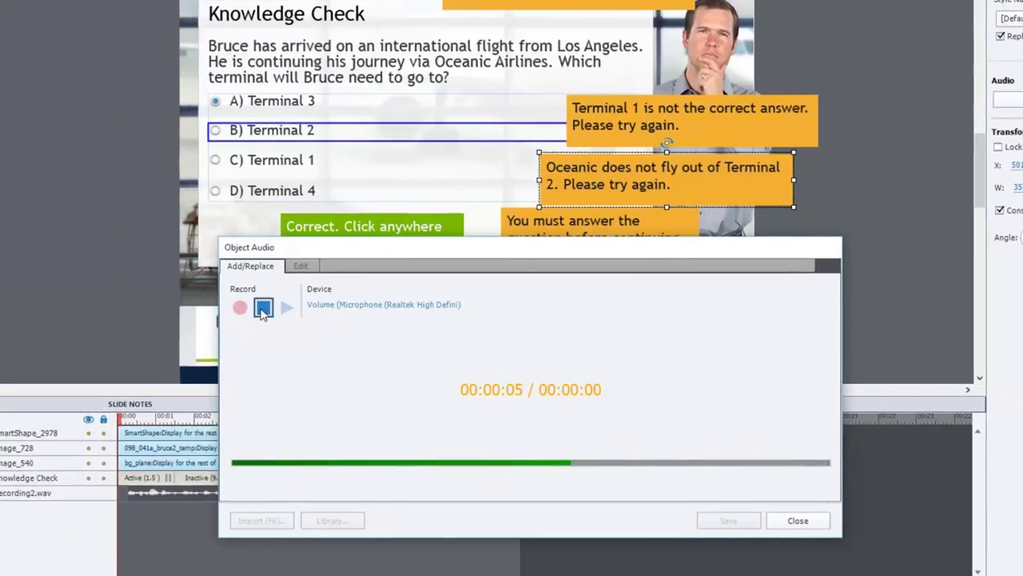
click(244, 319)
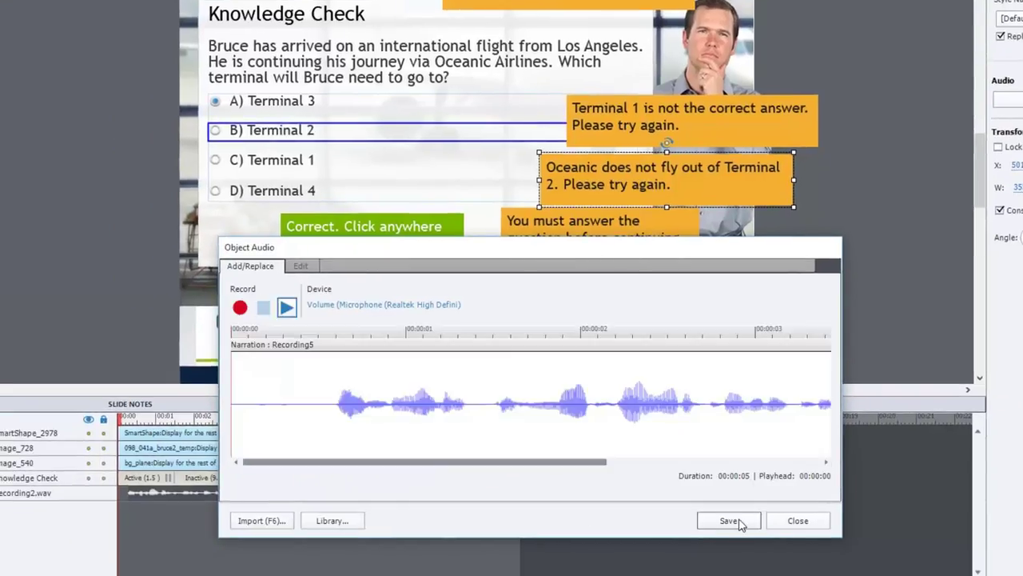
click(708, 531)
click(539, 414)
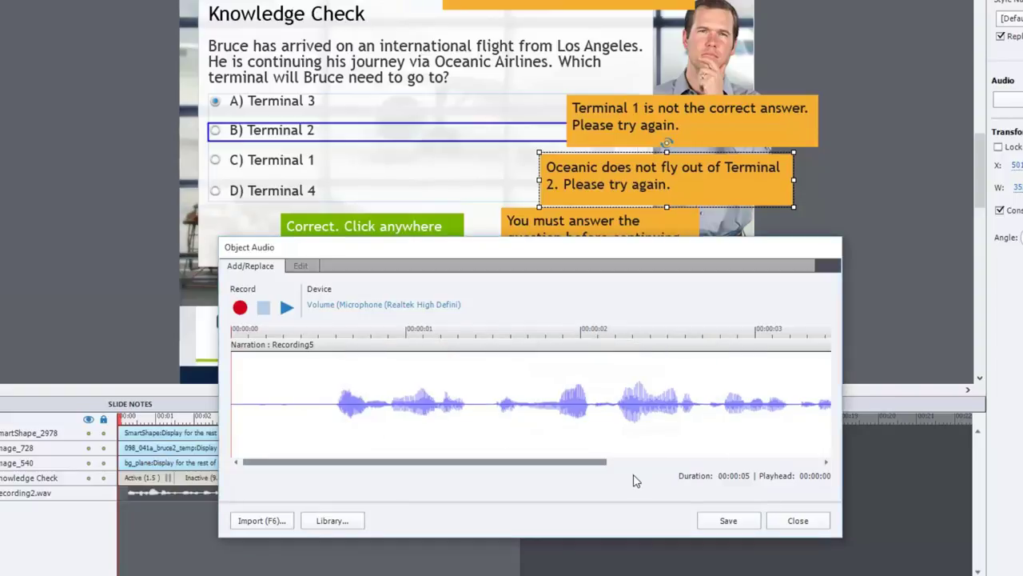
click(798, 519)
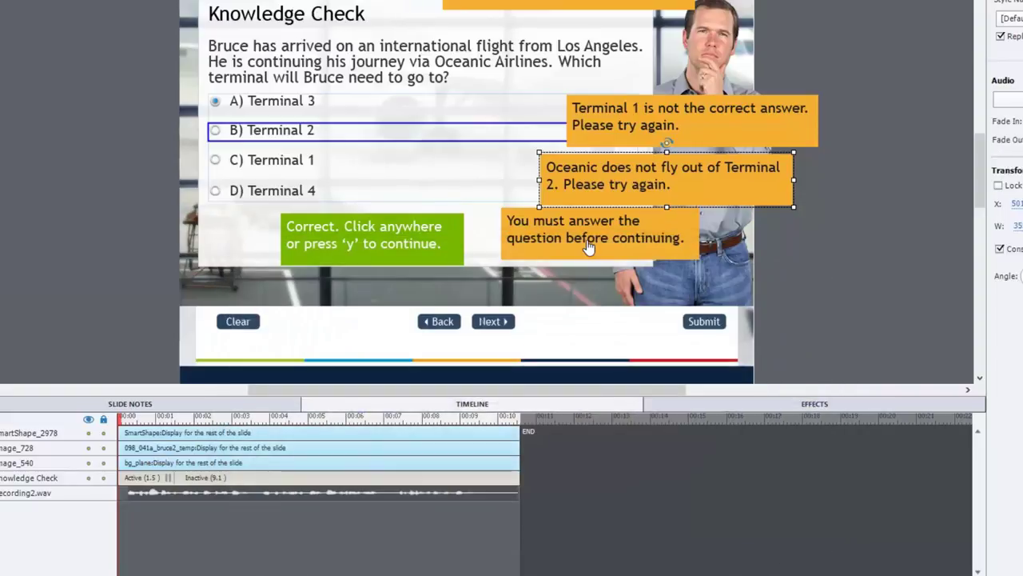
Record narration Recording6 for the 'You must answer the question before continuing.' caption.
click(588, 249)
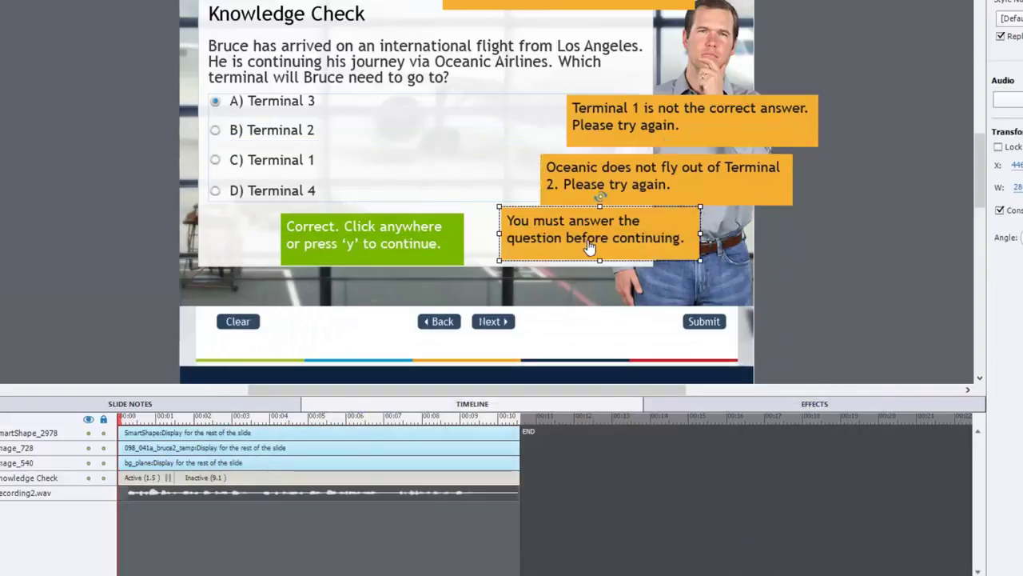
click(1007, 99)
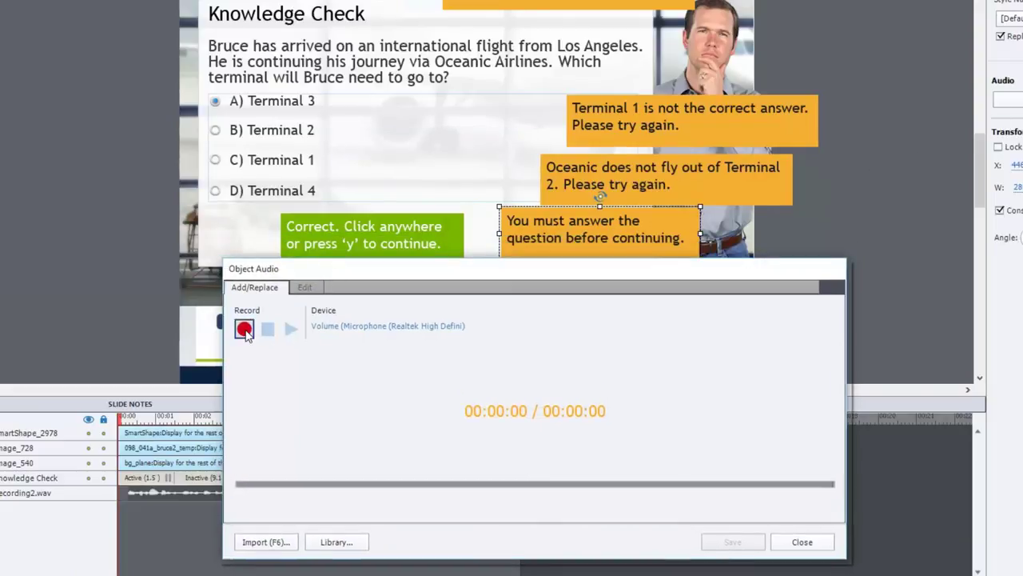
click(245, 329)
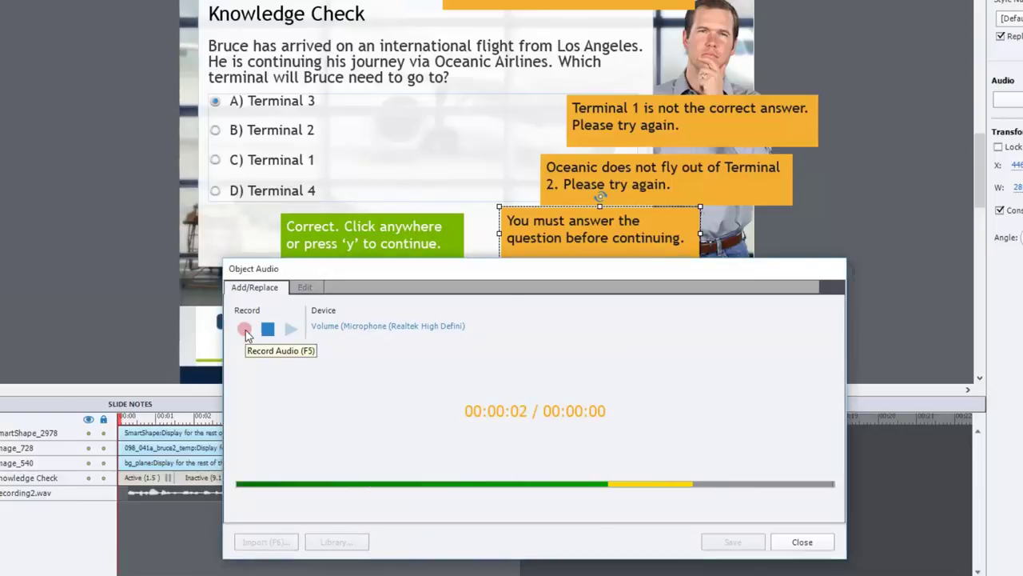
click(267, 330)
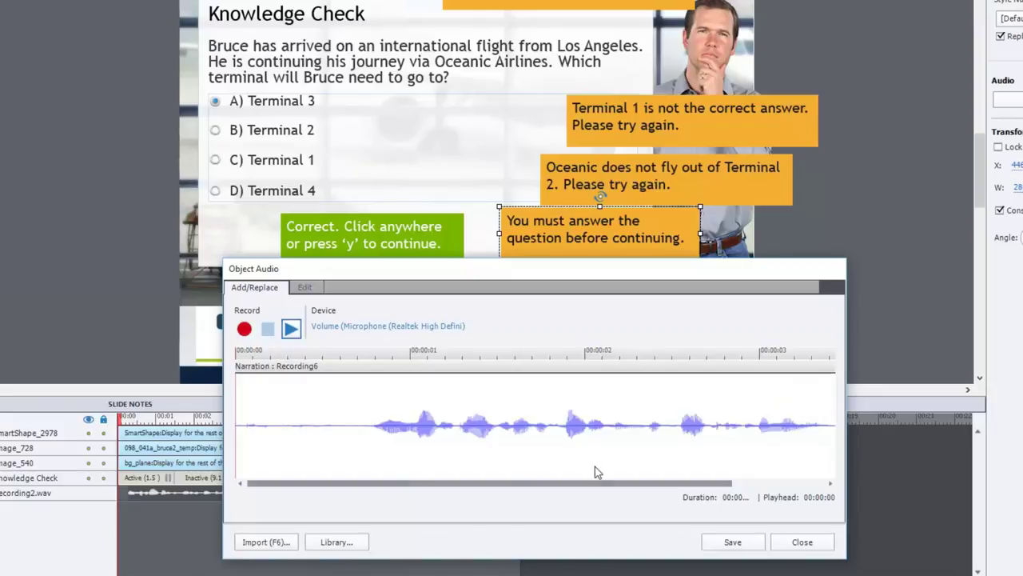
click(802, 542)
click(360, 240)
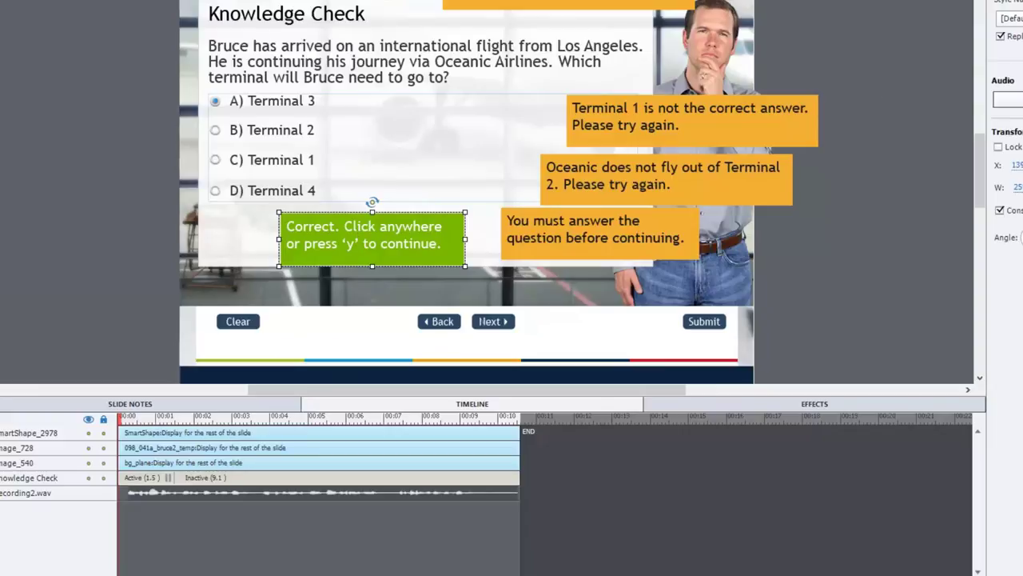
Record narration Recording7 for the green Correct caption.
click(1007, 100)
drag(504, 278, 695, 16)
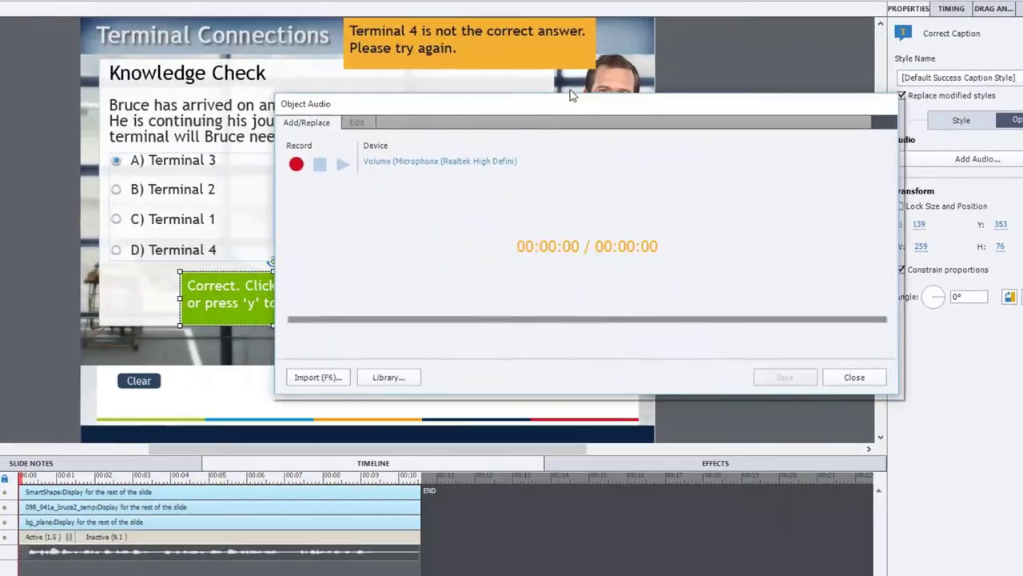
drag(596, 76, 675, 39)
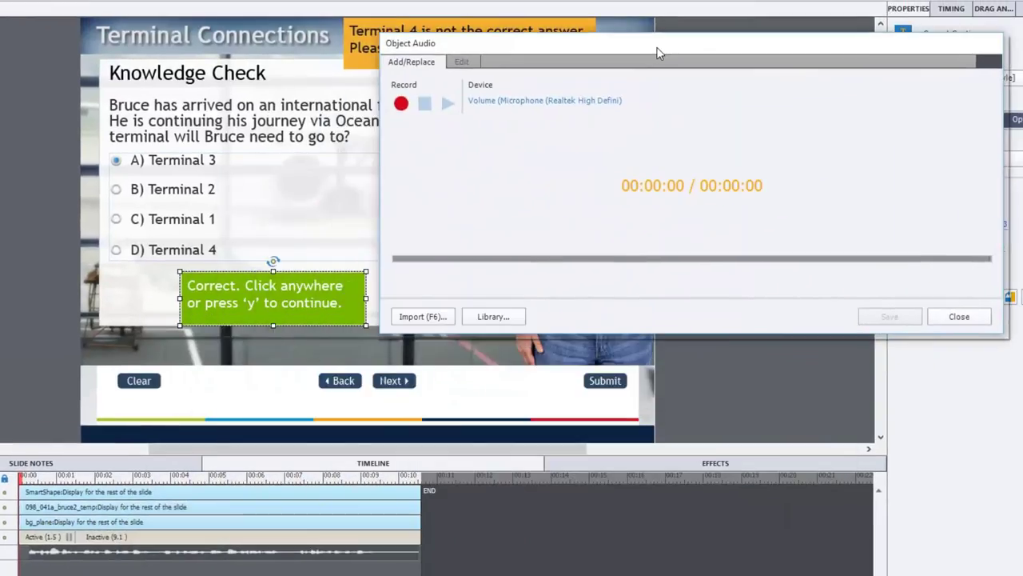
click(401, 104)
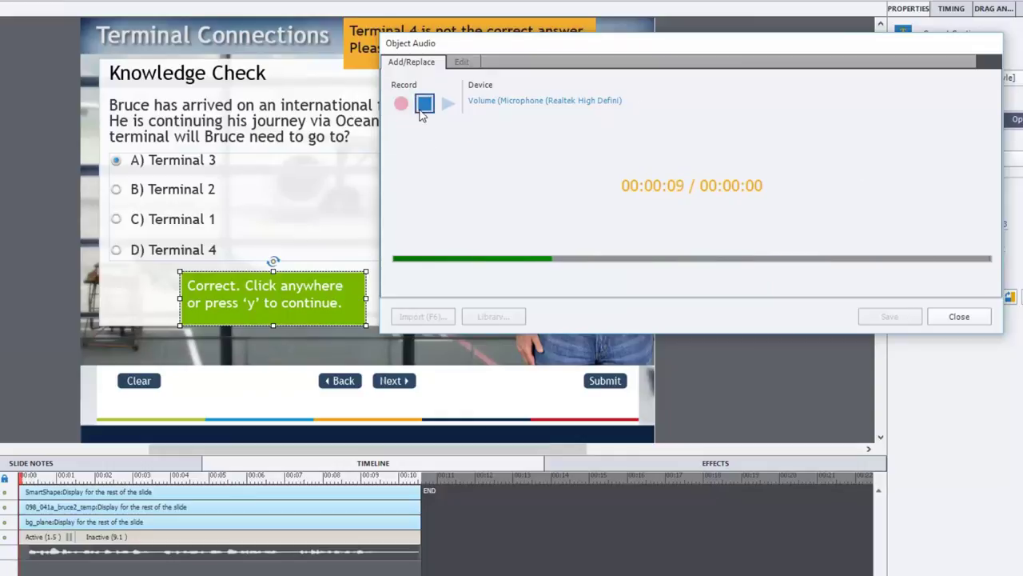
click(424, 103)
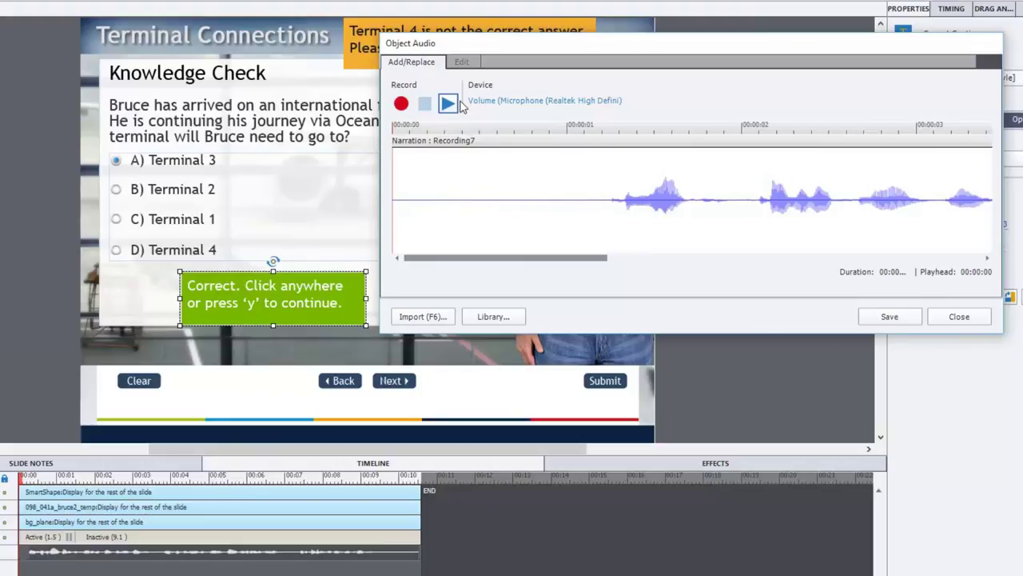
Delete the silent opening of Recording7 and save the trimmed audio.
click(462, 62)
drag(493, 136, 383, 137)
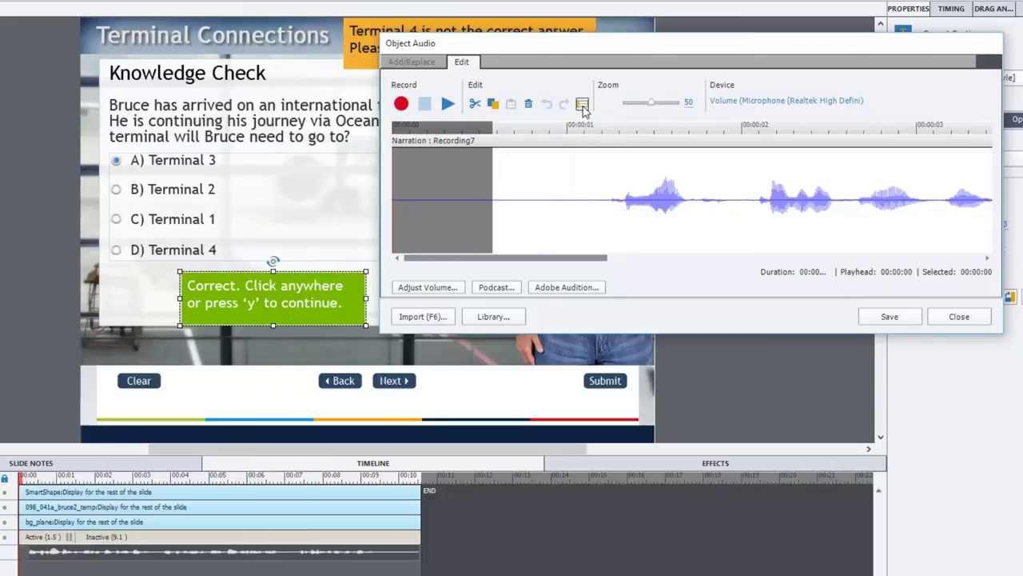
click(528, 106)
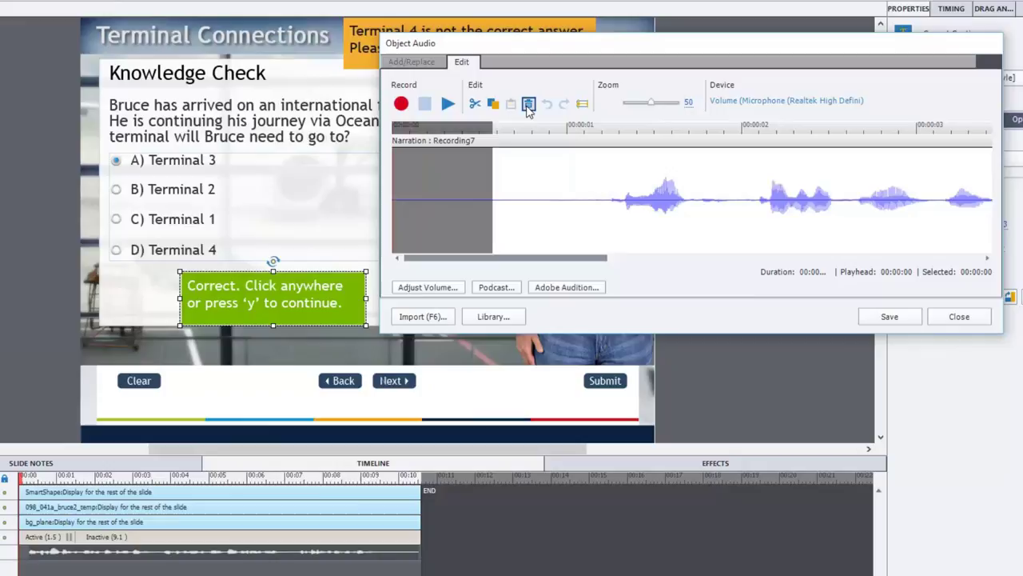
click(909, 318)
Center the Correct caption horizontally, then select all five feedback captions together.
click(959, 317)
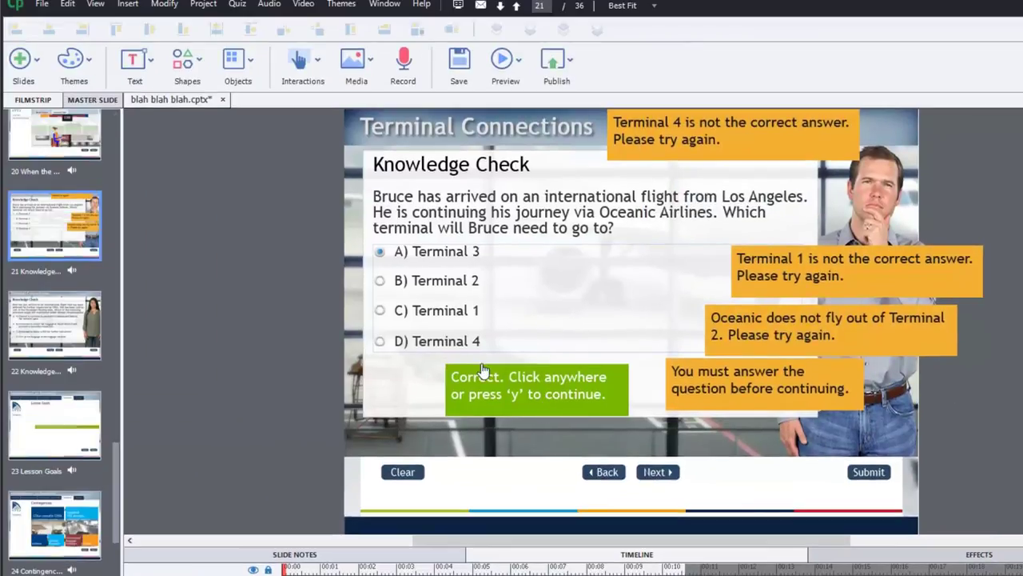
click(216, 30)
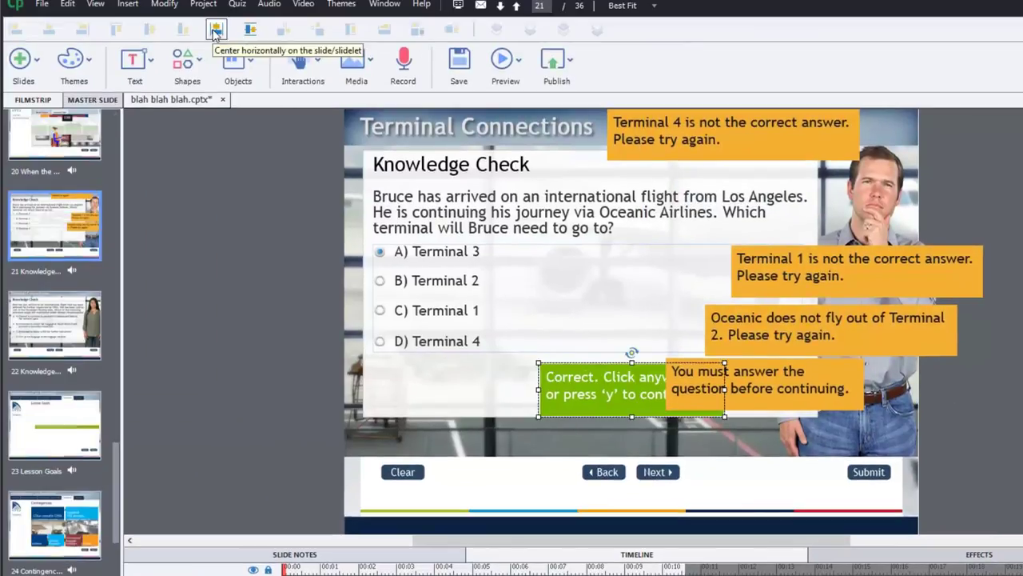
shift+click(817, 394)
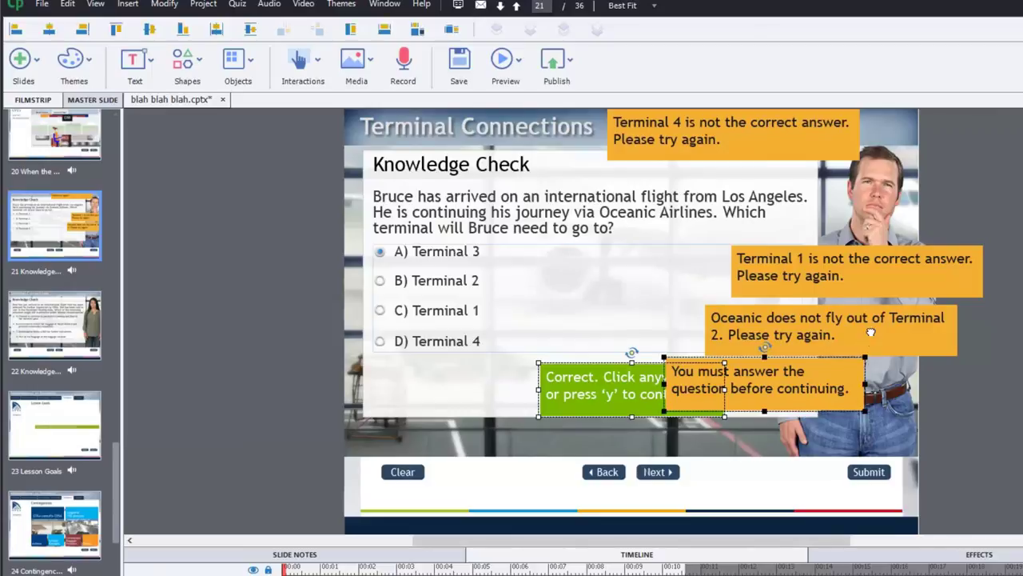
shift+click(873, 330)
shift+click(879, 271)
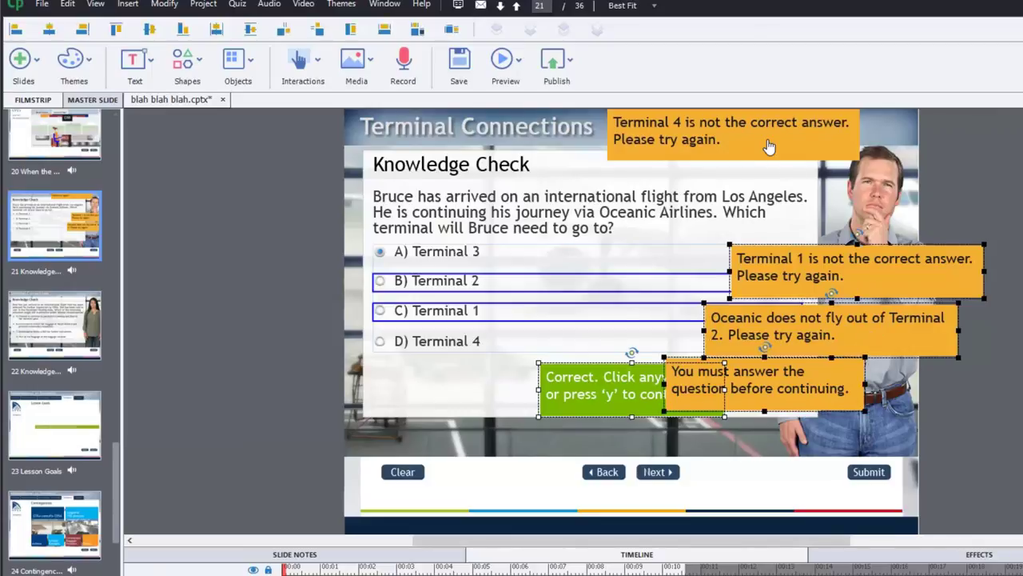
shift+click(769, 147)
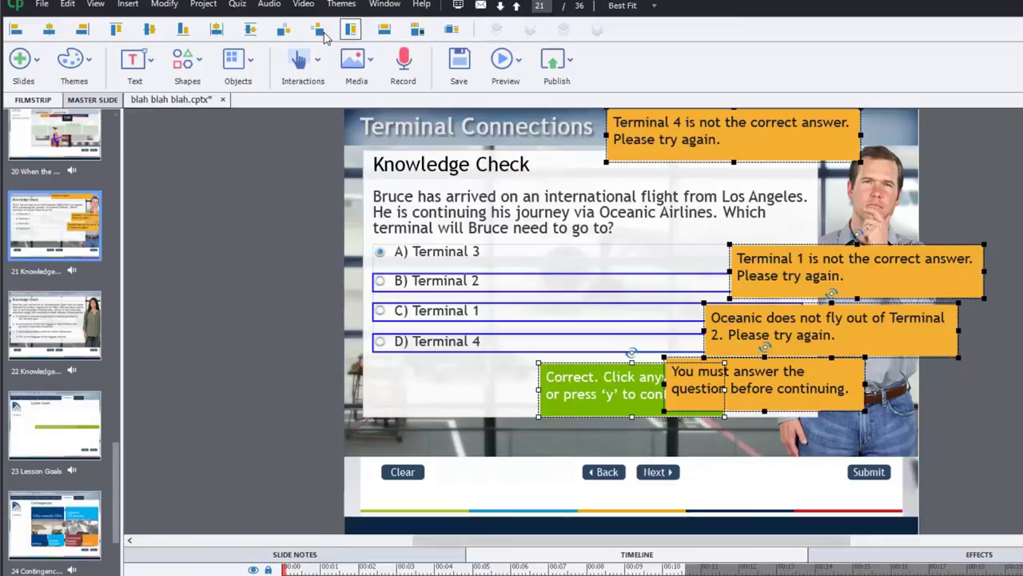
Center the selected feedback captions horizontally on the slide and align their bottoms.
click(215, 31)
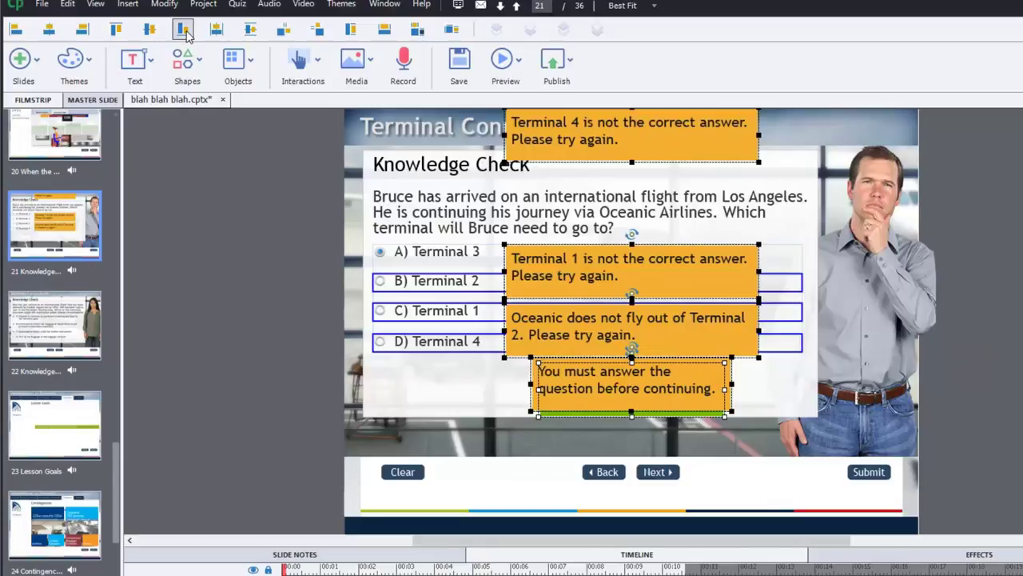
click(184, 31)
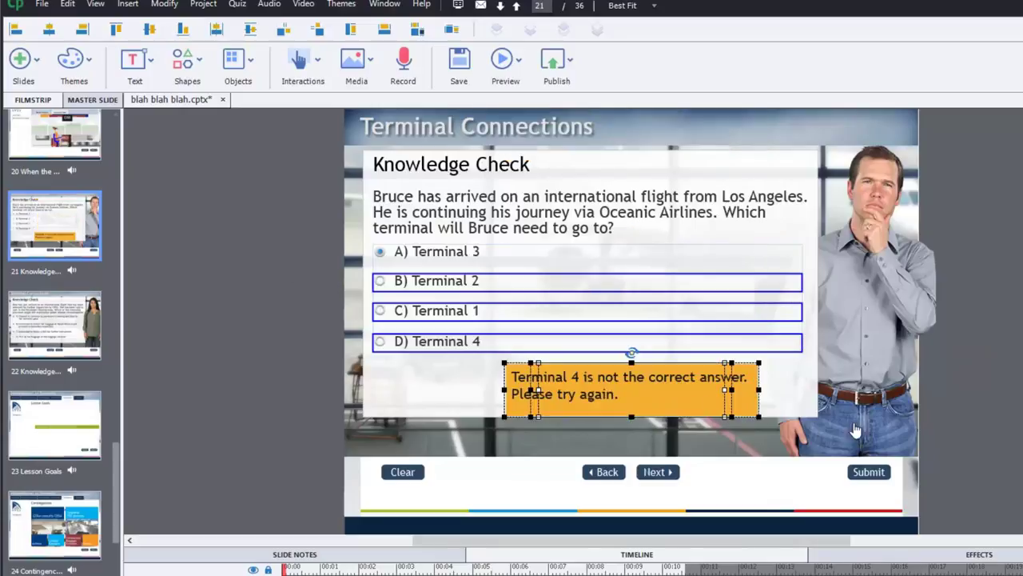
click(765, 338)
Preview the next 5 slides and submit B) Terminal 2 to see the Oceanic feedback.
click(520, 64)
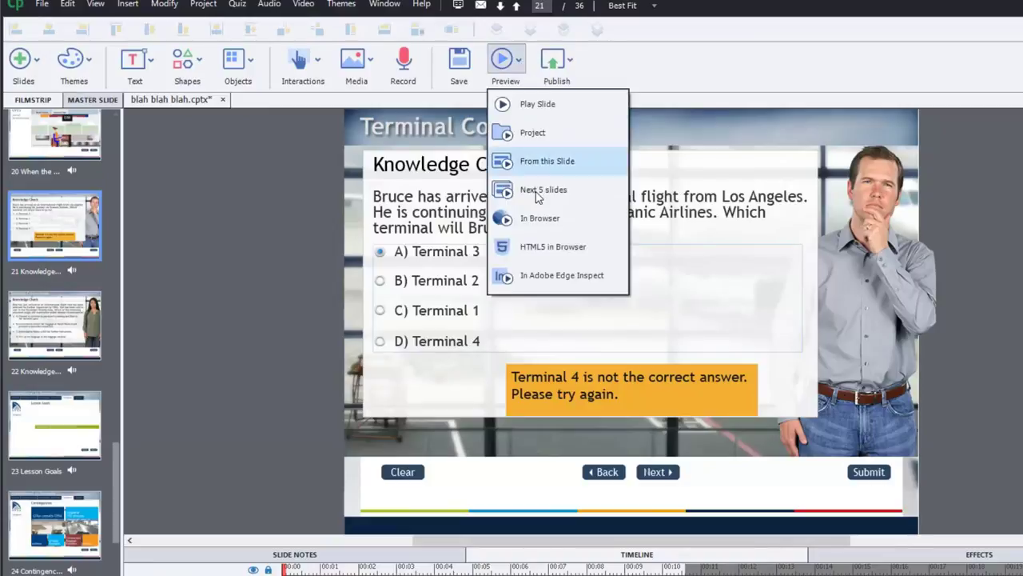
click(557, 199)
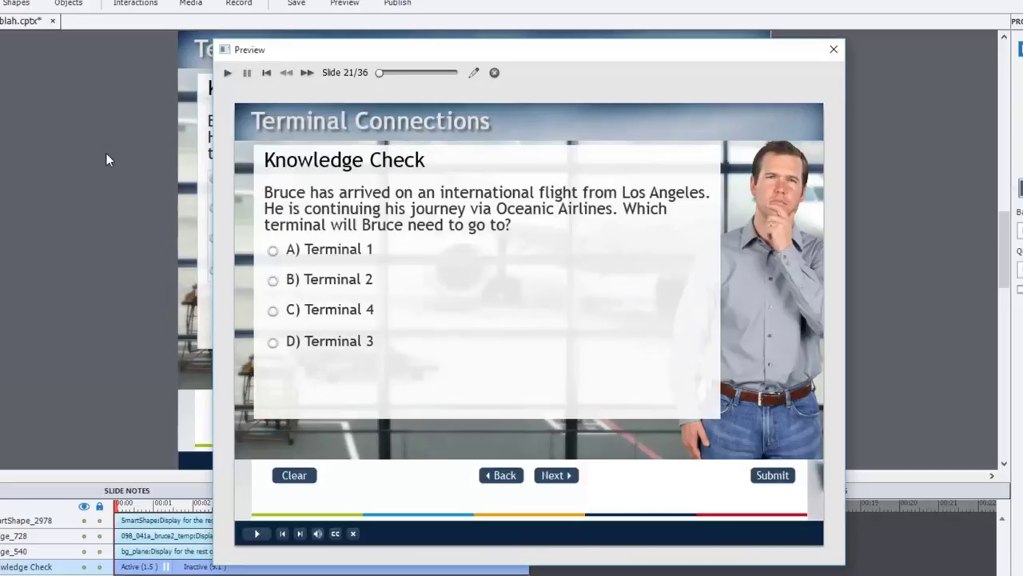
click(406, 281)
click(772, 476)
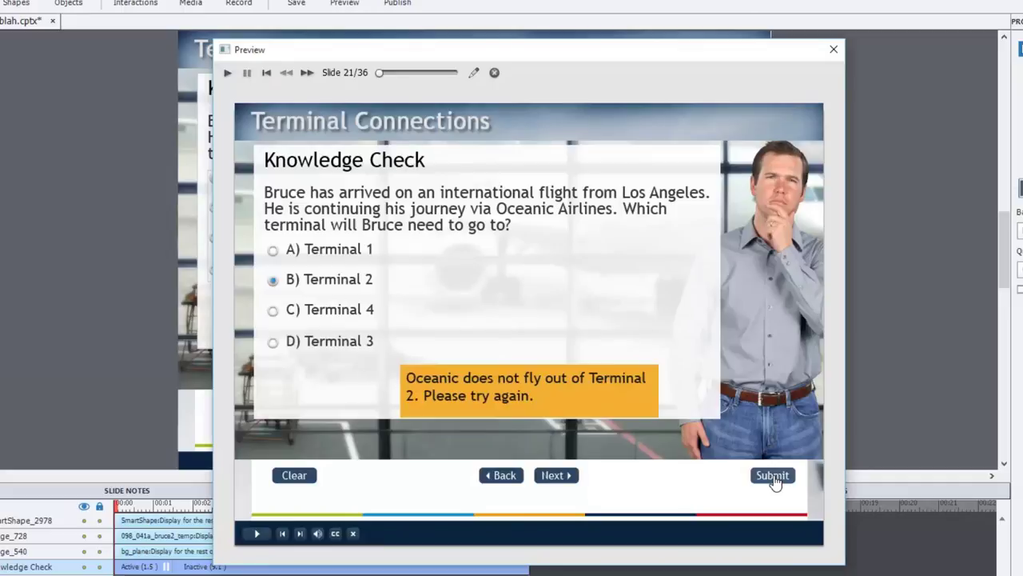
click(525, 382)
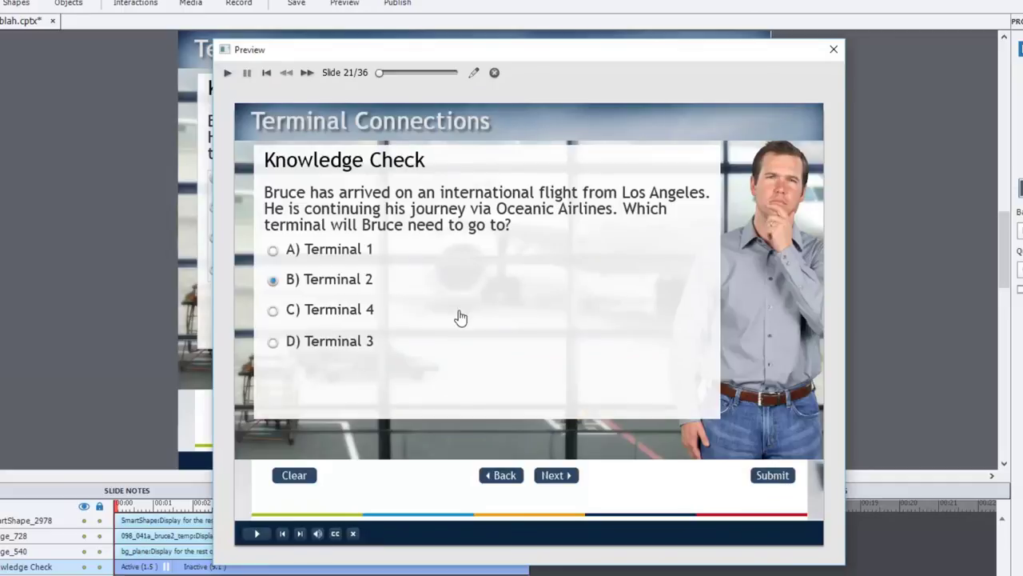
Submit C) Terminal 4, then D) Terminal 3 to confirm the Correct caption appears.
click(342, 310)
click(784, 482)
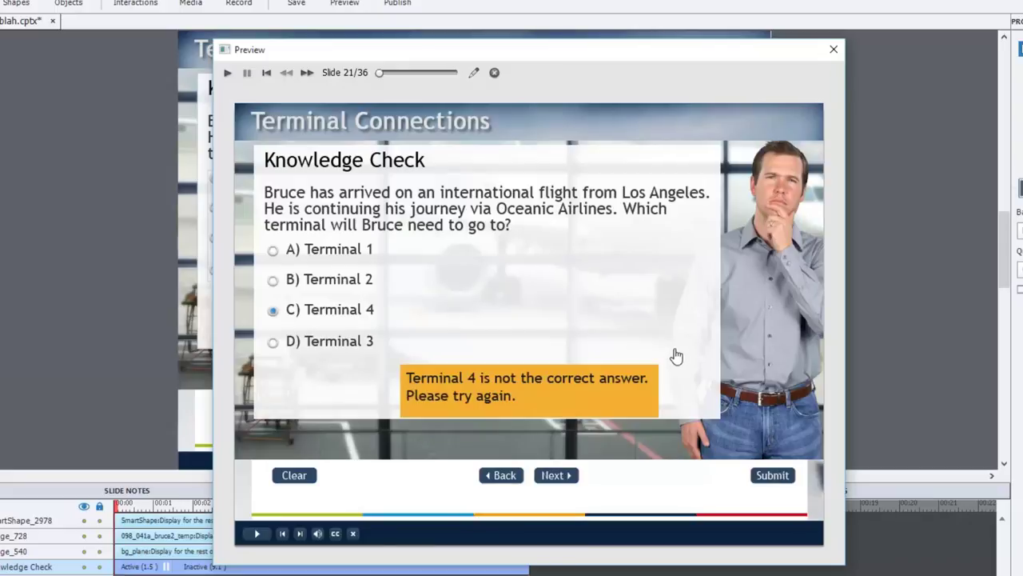
click(374, 344)
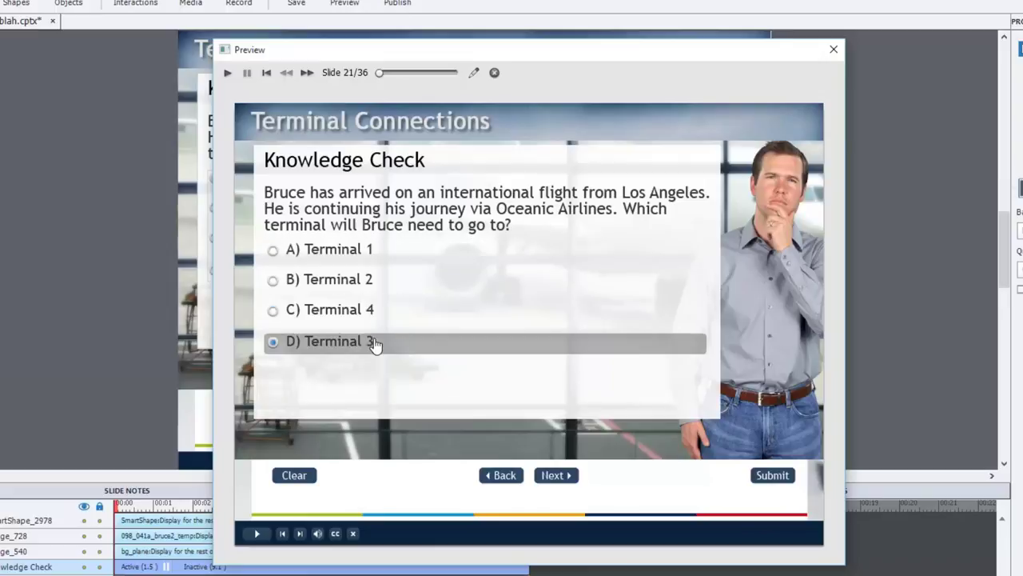
click(773, 478)
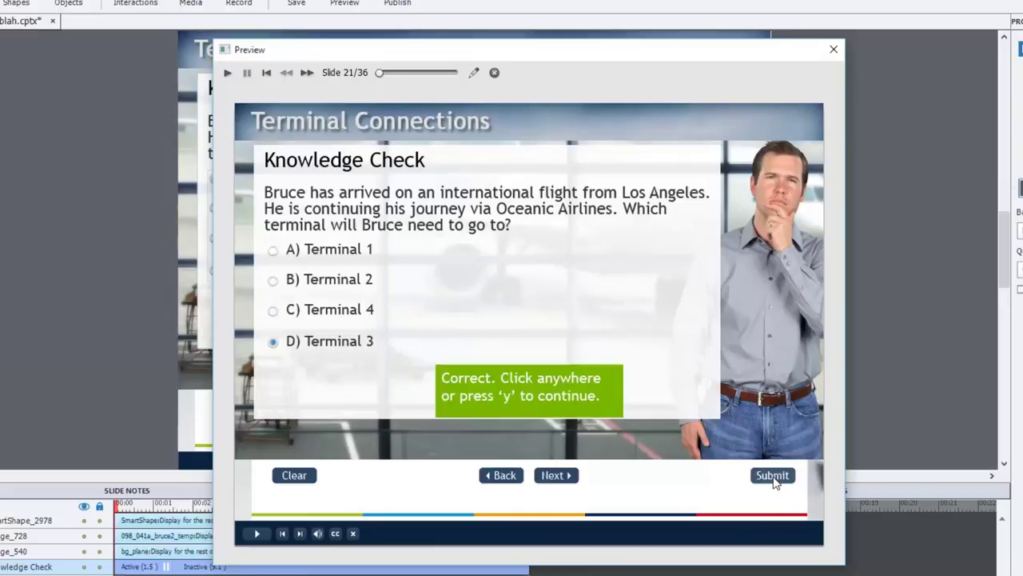